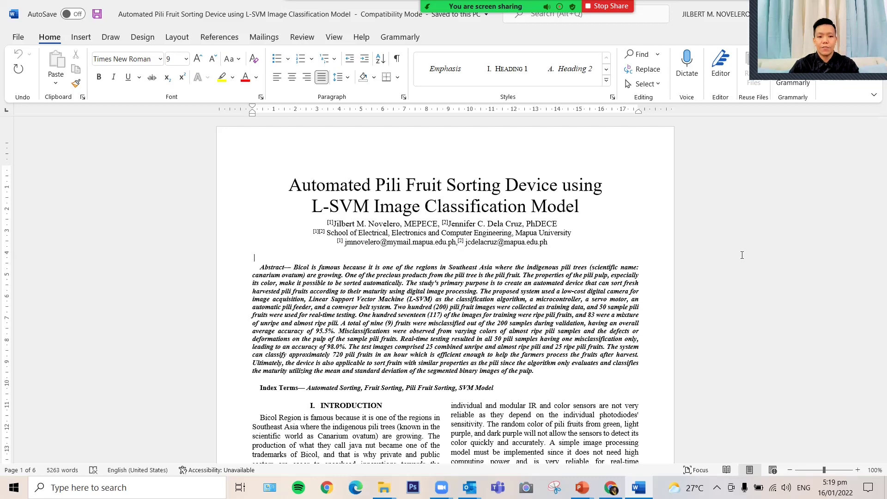
Step: Switch to the Word window with the pili fruit sorting paper's title, authors and abstract
key("alt+Tab")
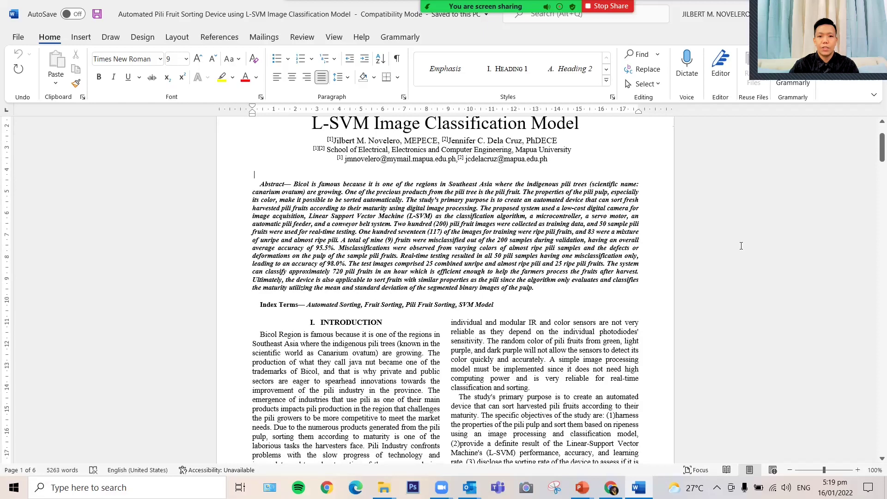
scroll(741, 246, "down", 4)
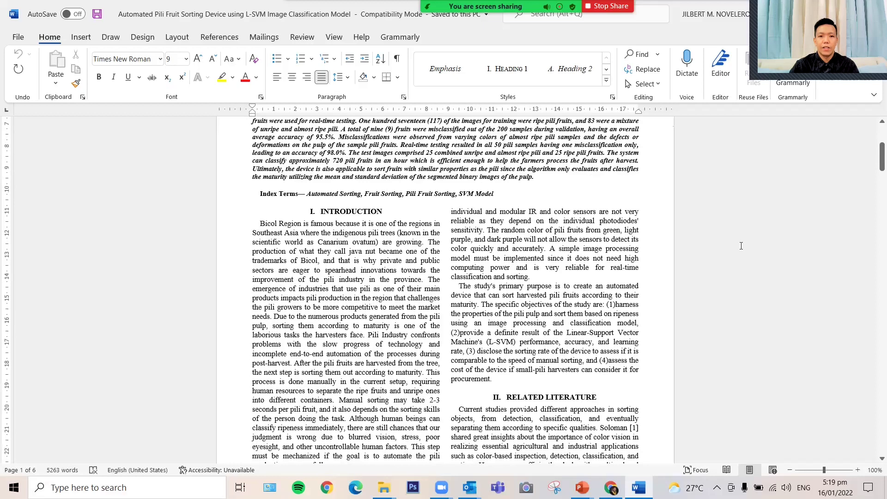
Step: Scroll the pili fruit paper down to its conclusion and references, then return to the similarity-check slide
scroll(741, 246, "down", 4)
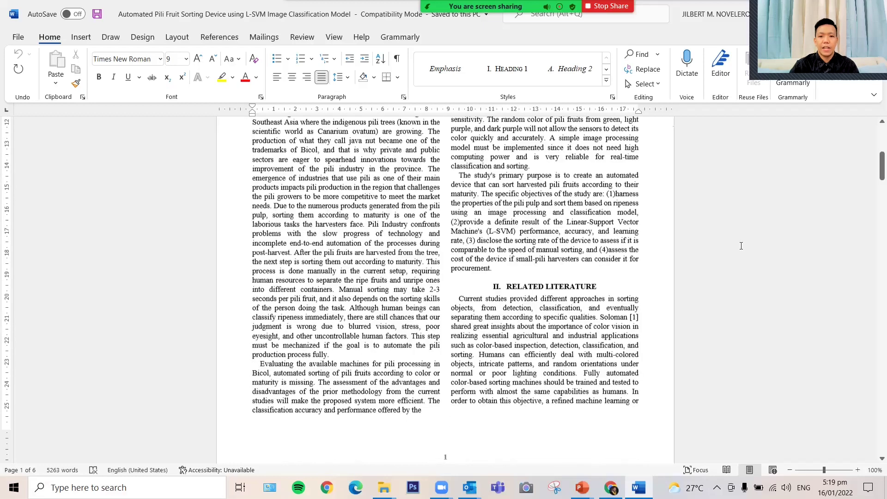
scroll(741, 246, "down", 8)
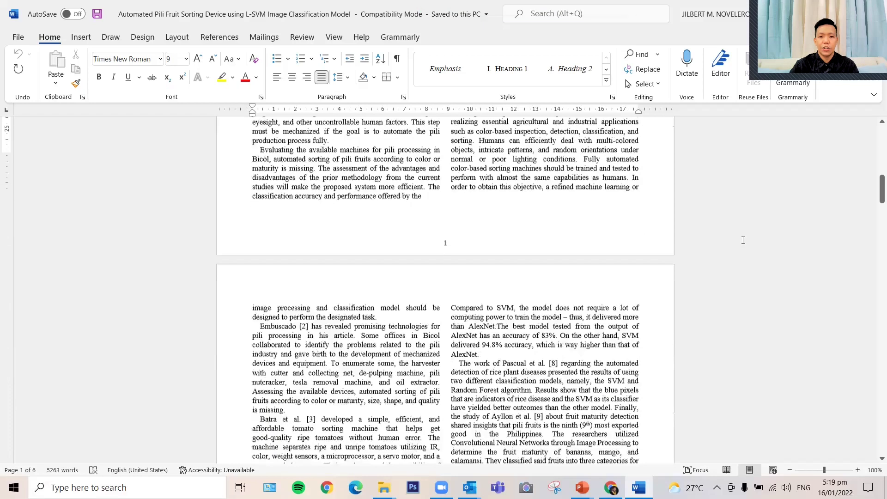
scroll(742, 240, "down", 20)
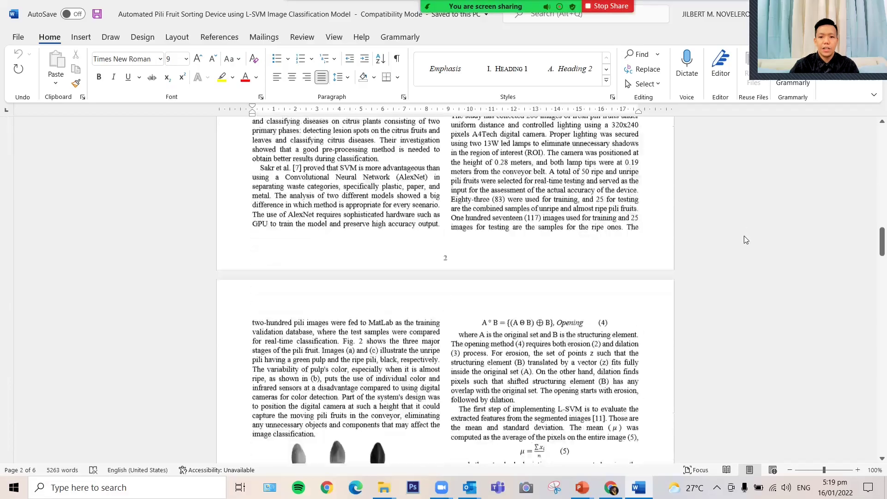
scroll(744, 239, "down", 20)
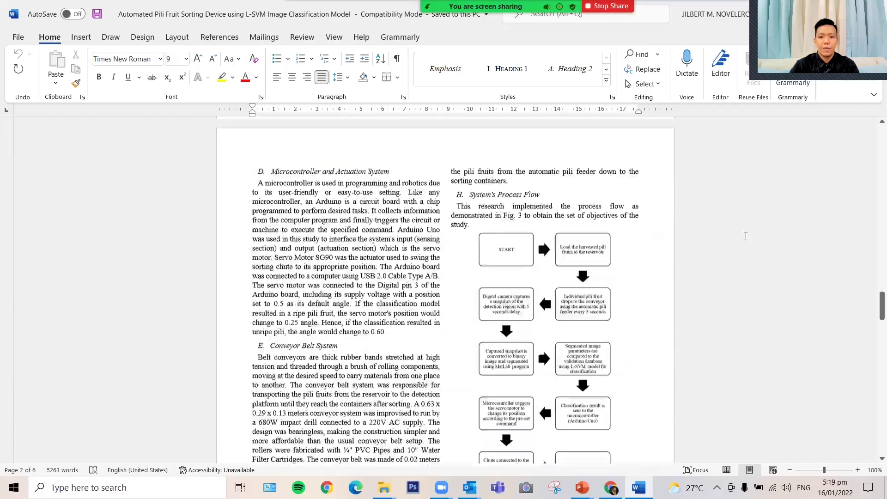
scroll(745, 235, "down", 20)
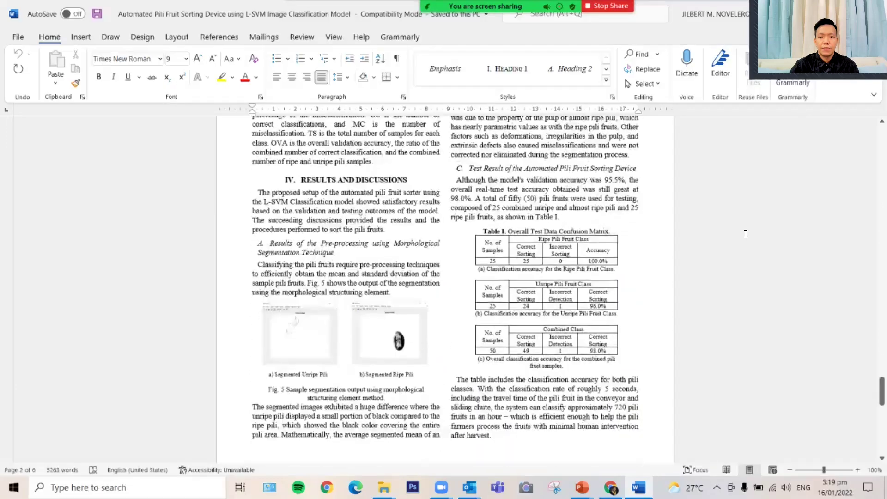
scroll(745, 233, "down", 10)
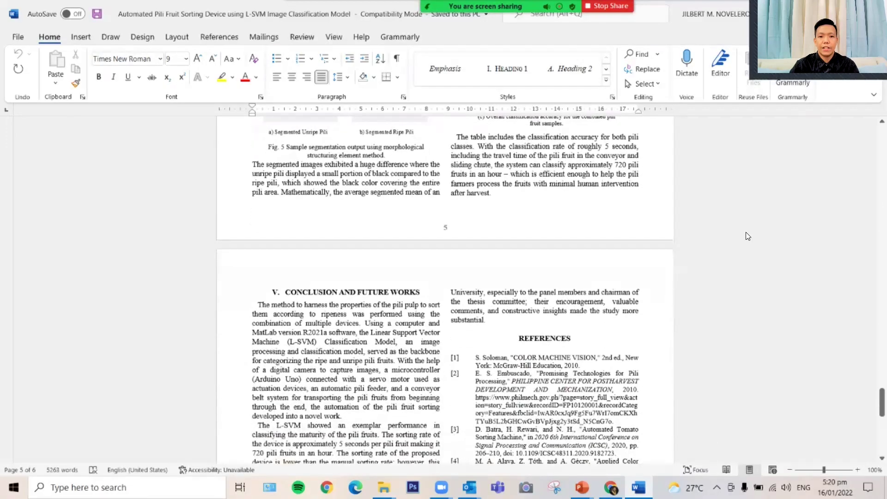
scroll(747, 234, "down", 3)
scroll(747, 229, "down", 20)
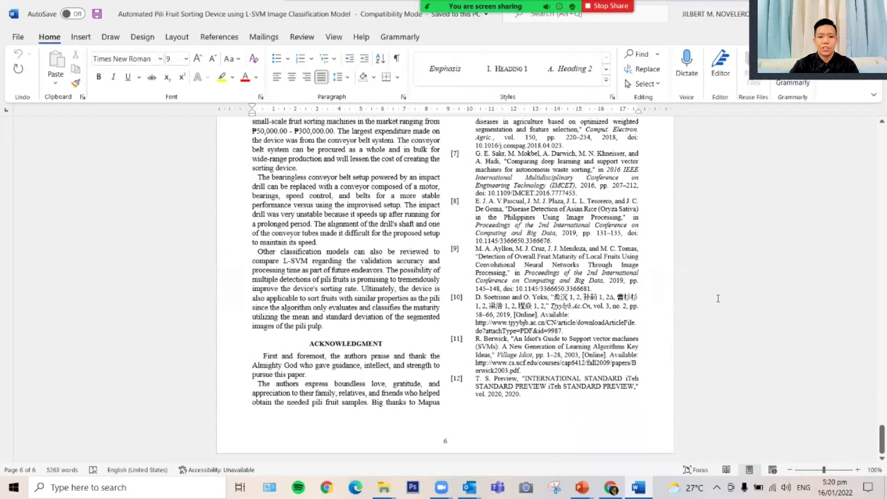
scroll(755, 275, "up", 18)
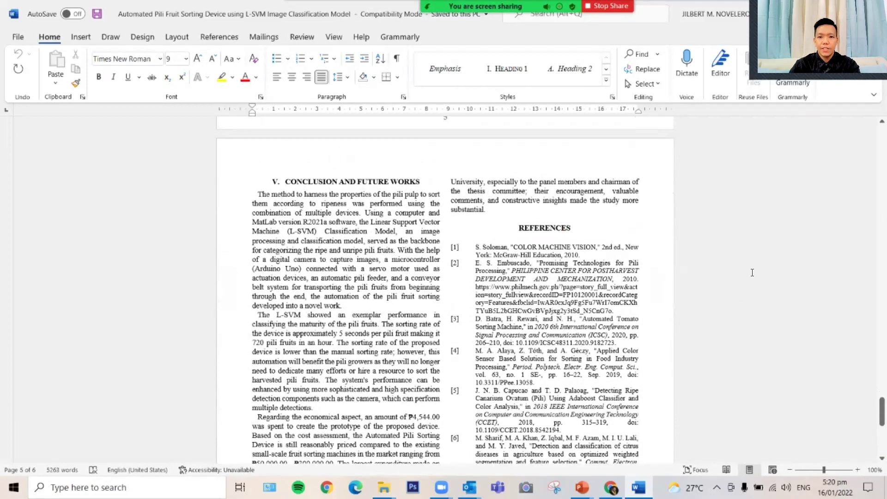
key("alt+Tab")
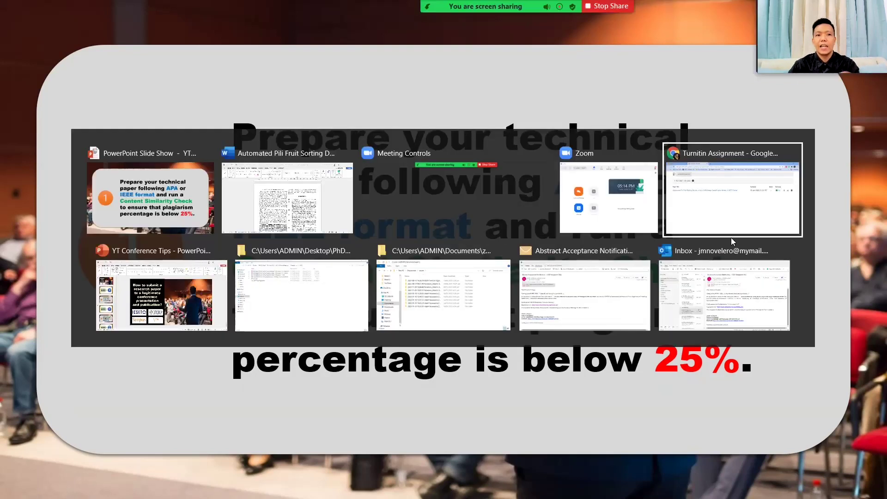
Step: Bring up the Turnitin assignment dashboard showing the pili fruit paper at 8% similarity
left_click(730, 237)
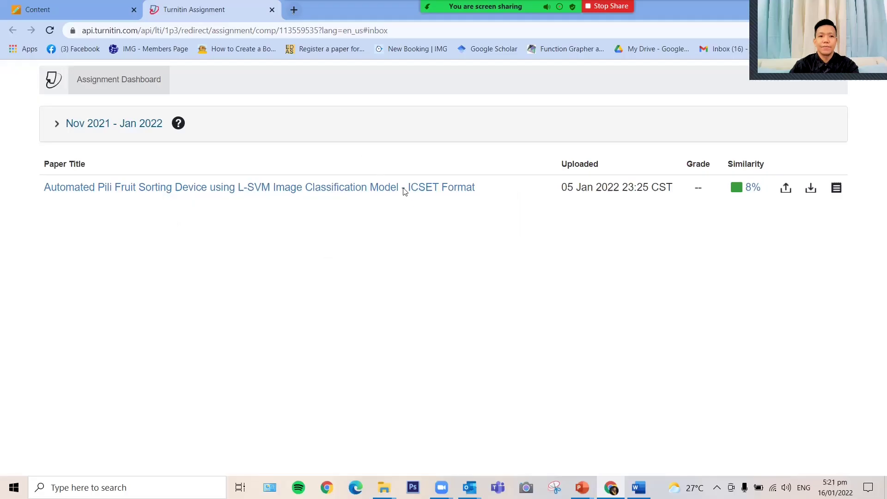
Step: Search Google for 'icset' in a new tab and open the icset.net conference website
key("ctrl+t")
type("goo")
key("Return")
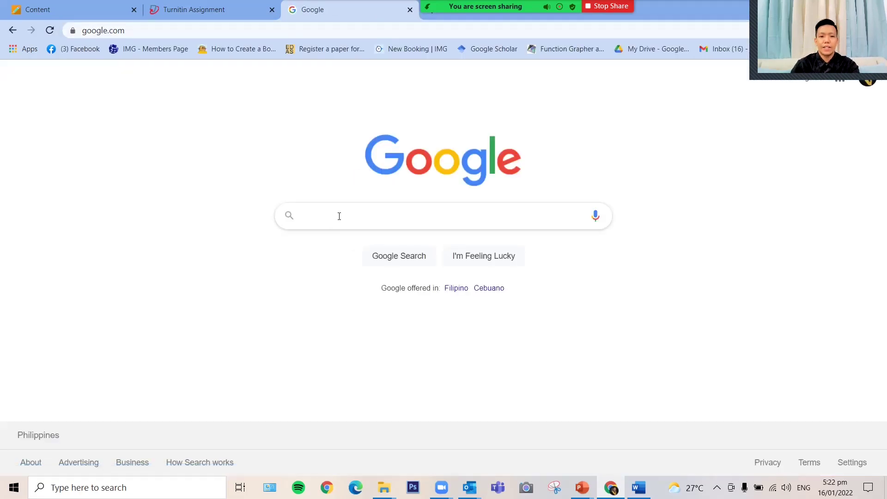
left_click(339, 216)
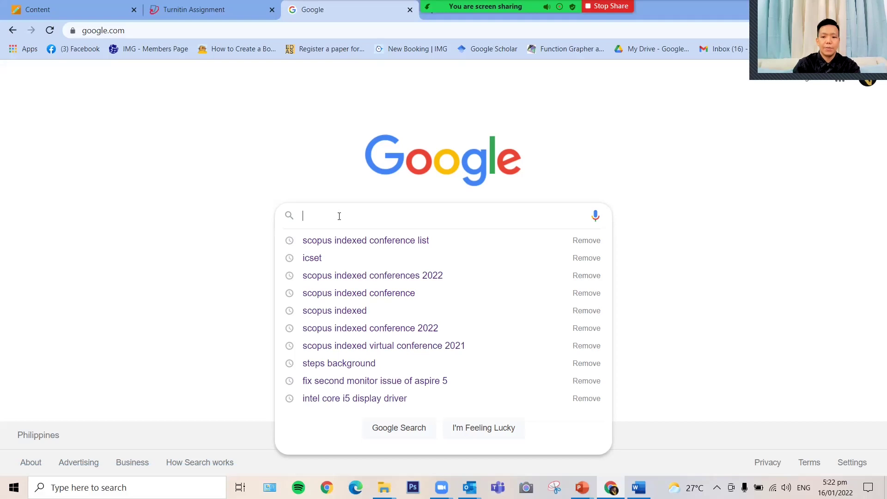
key("Down")
key("Down")
key("Return")
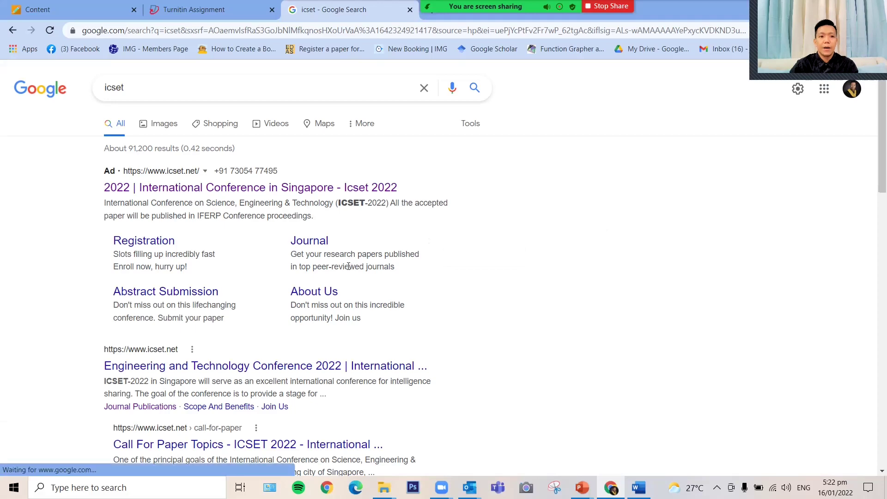
scroll(348, 268, "down", 1)
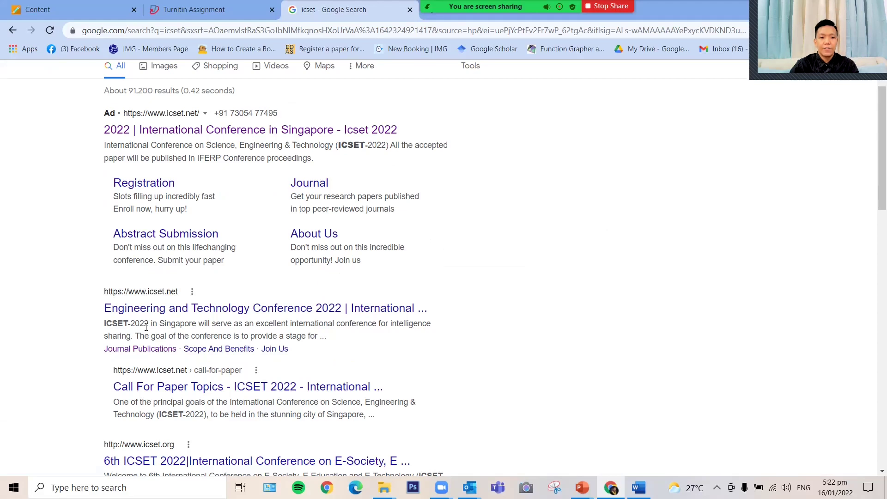
left_click(183, 309)
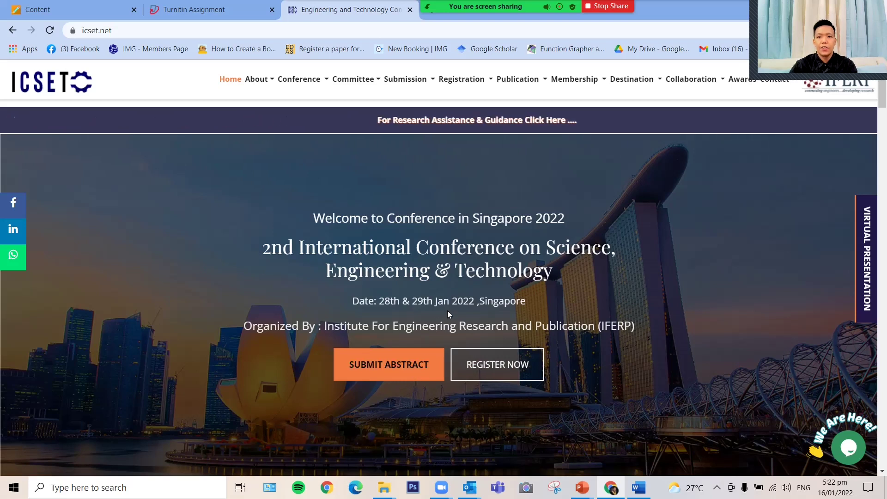
Step: Look through the About, Conference, Committee, Submission, Registration and Publication menus on the ICSET home page
left_click(295, 82)
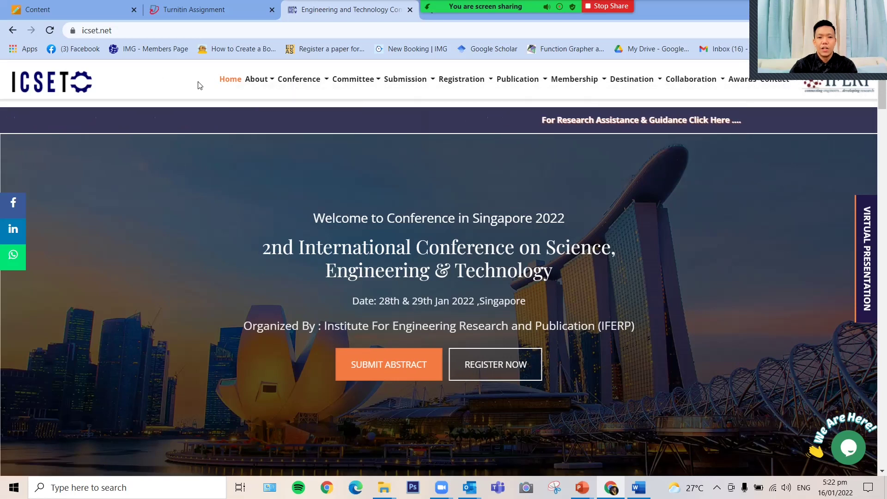
mouse_move(259, 82)
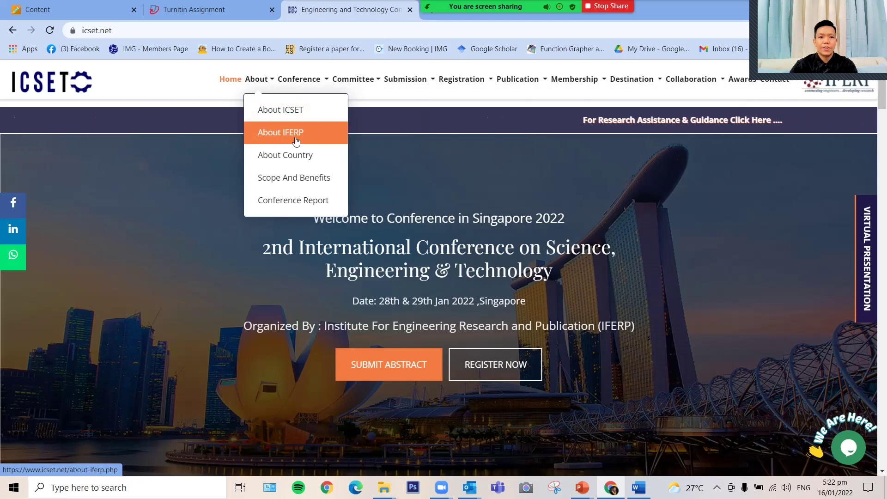
mouse_move(299, 80)
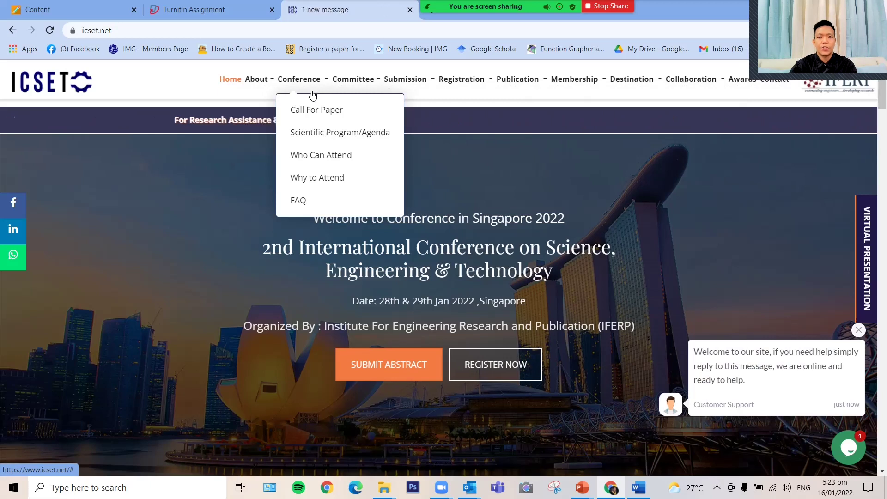
mouse_move(338, 89)
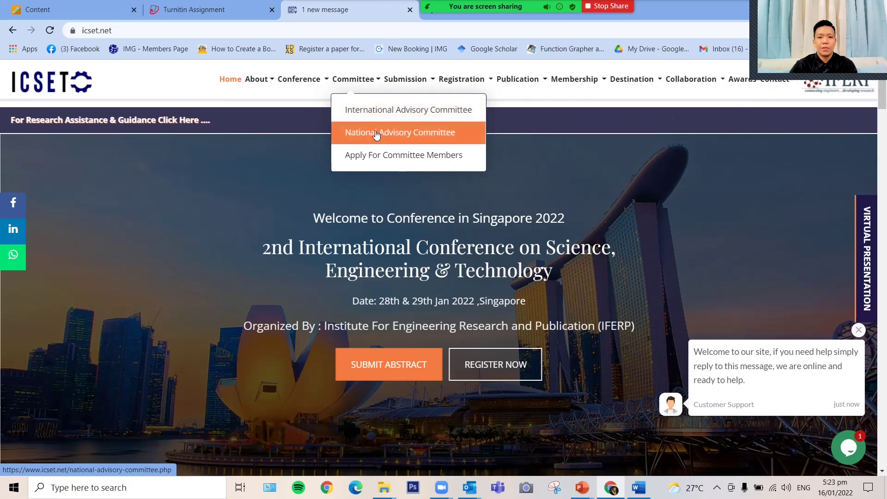
mouse_move(399, 88)
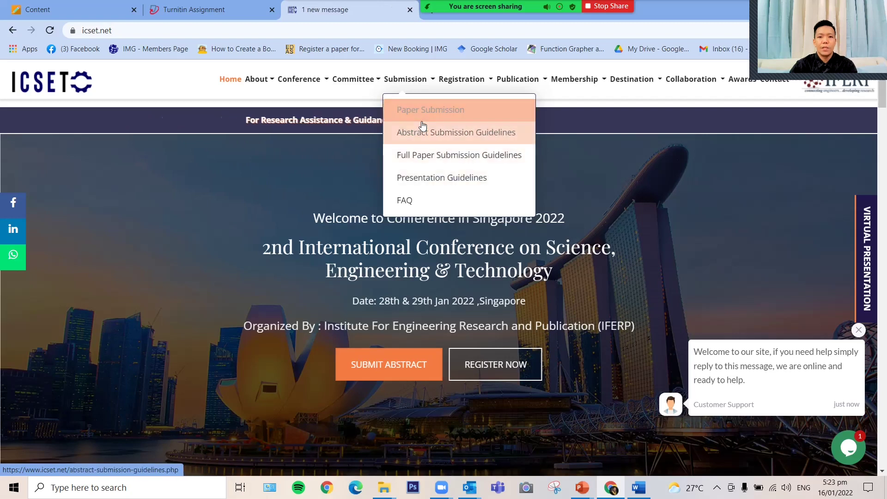
mouse_move(456, 86)
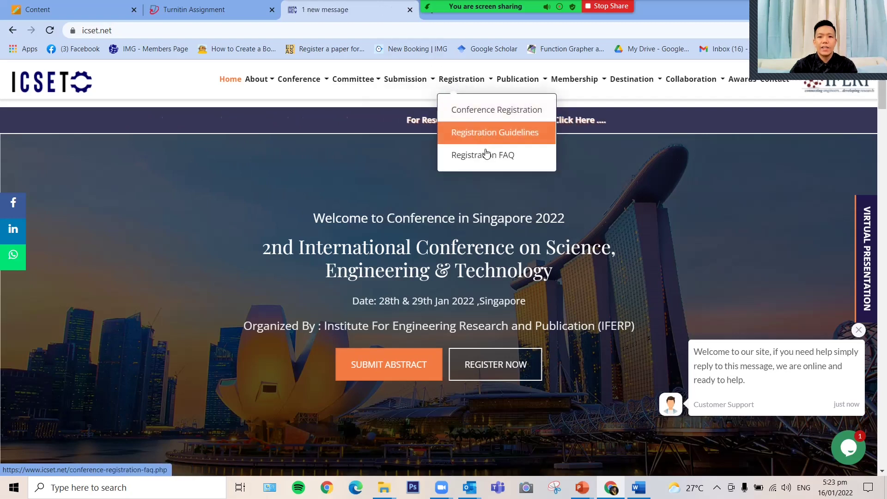
mouse_move(514, 97)
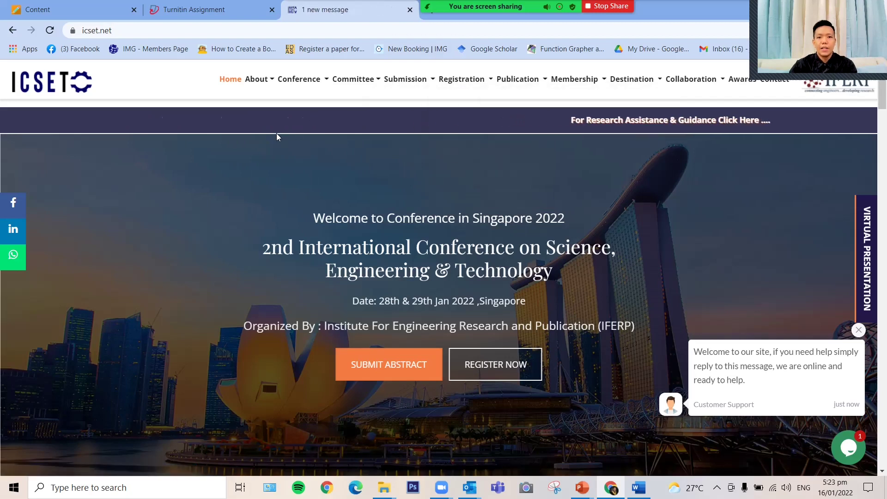
Step: Open the Publication page, dismiss the queries pop-up and review the indexing databases and proceedings
mouse_move(518, 81)
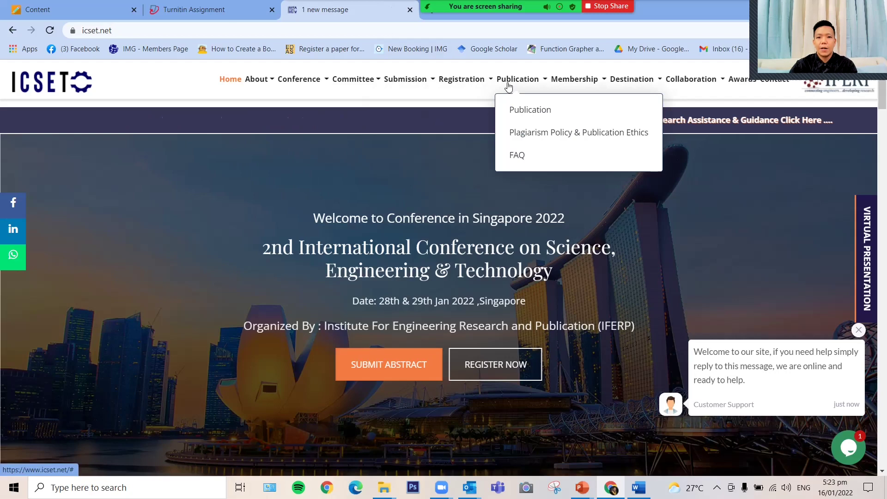
left_click(532, 112)
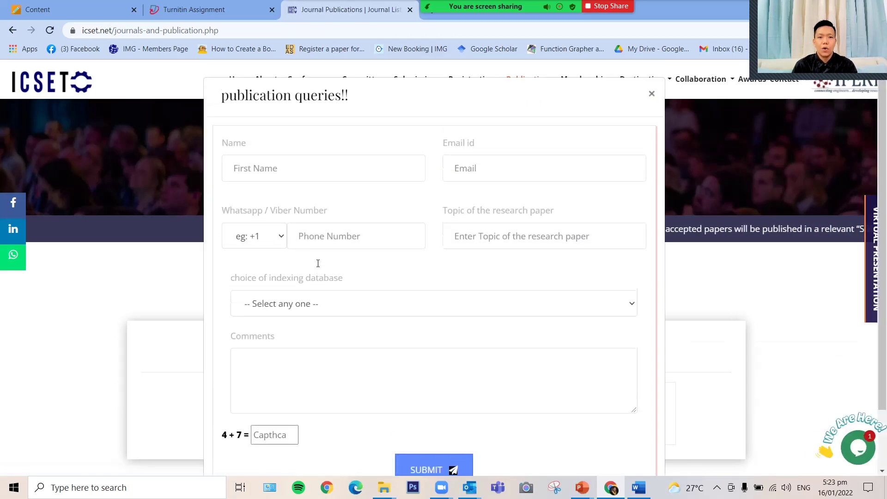
left_click(652, 93)
scroll(458, 287, "down", 3)
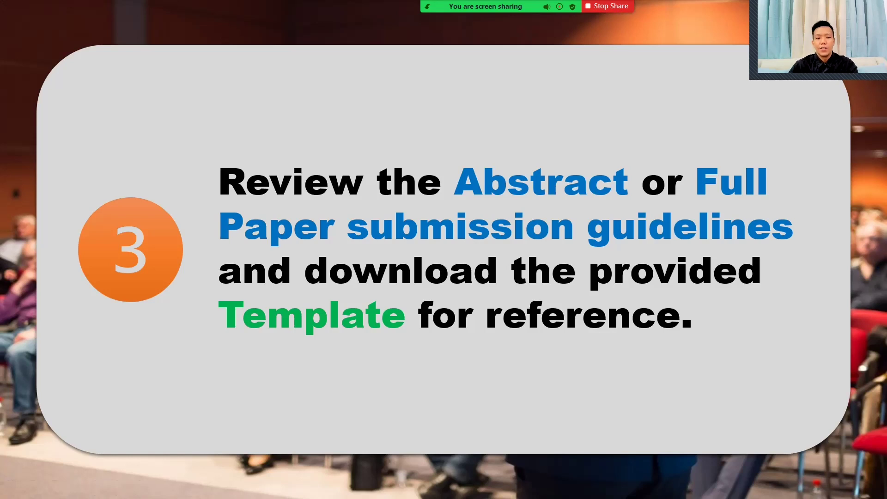
key("alt+Tab")
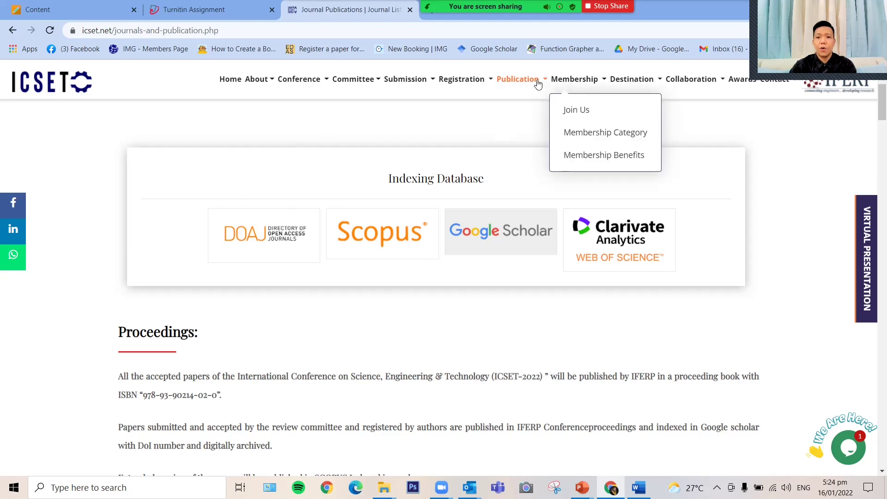
Step: Download the full paper template from Submission > Paper Submission and open it in Word
mouse_move(396, 80)
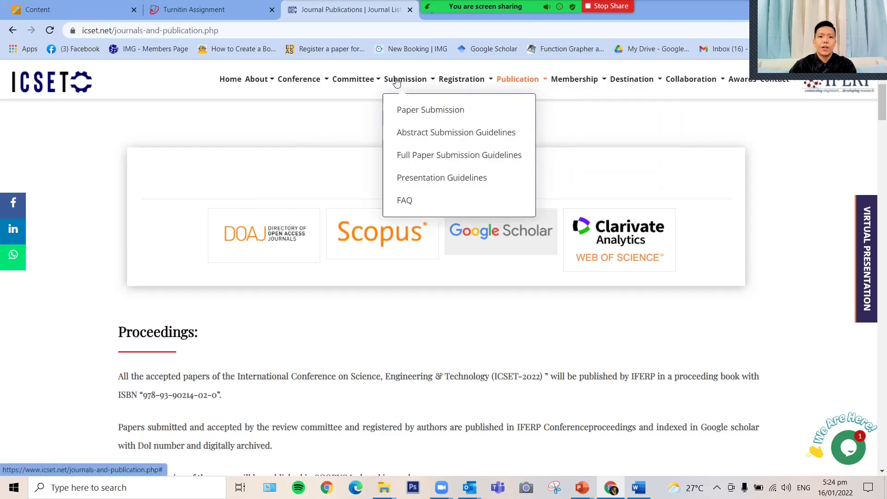
left_click(453, 114)
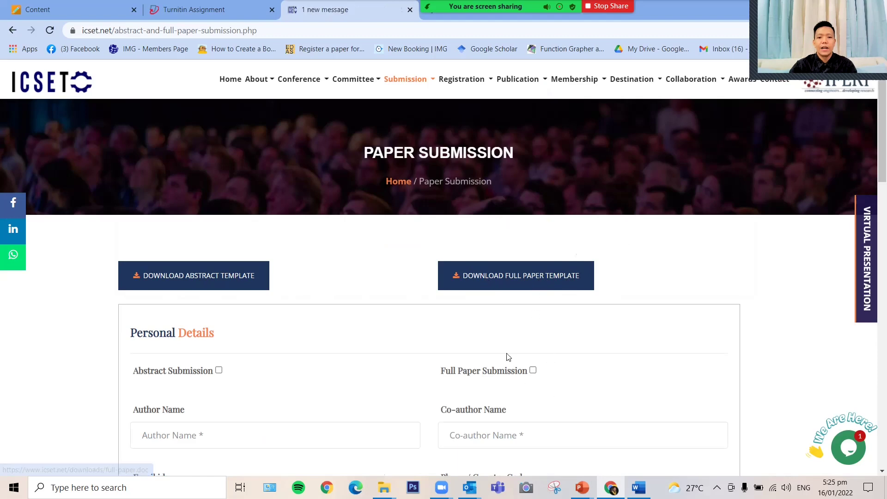
left_click(552, 279)
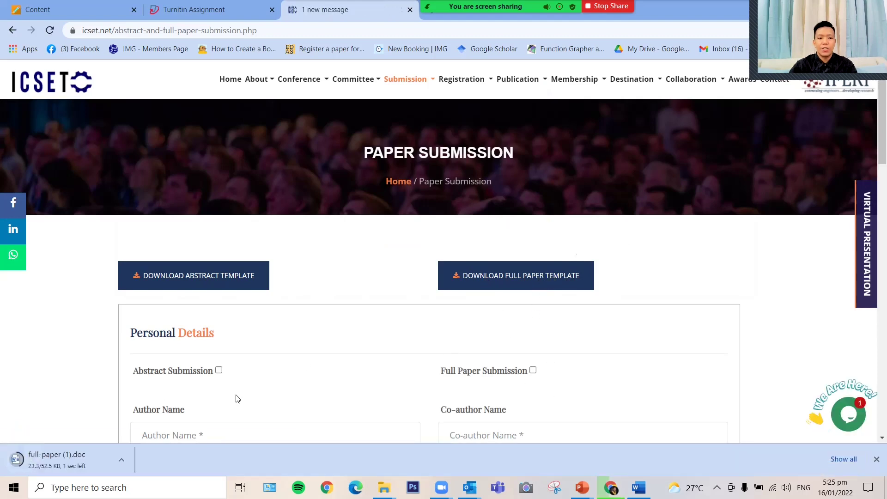
left_click(53, 456)
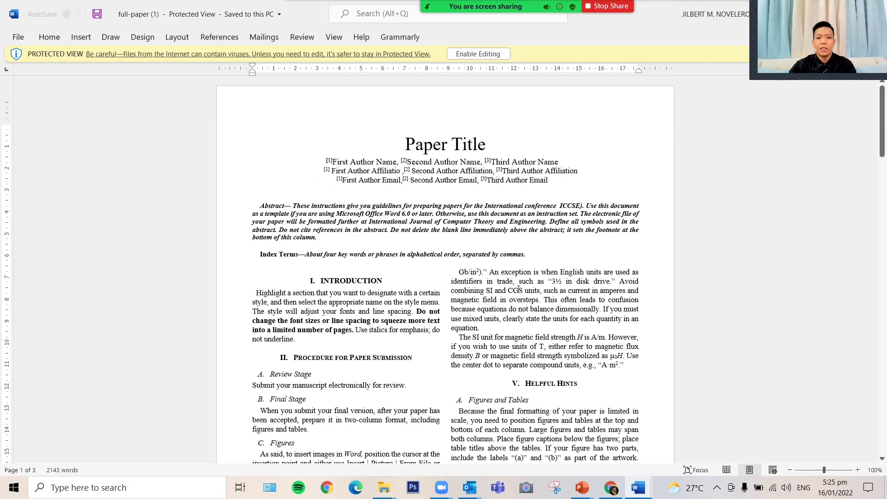
Step: Look over the full paper template in Word, then switch back to the Chrome window
left_click_drag(881, 120, 873, 124)
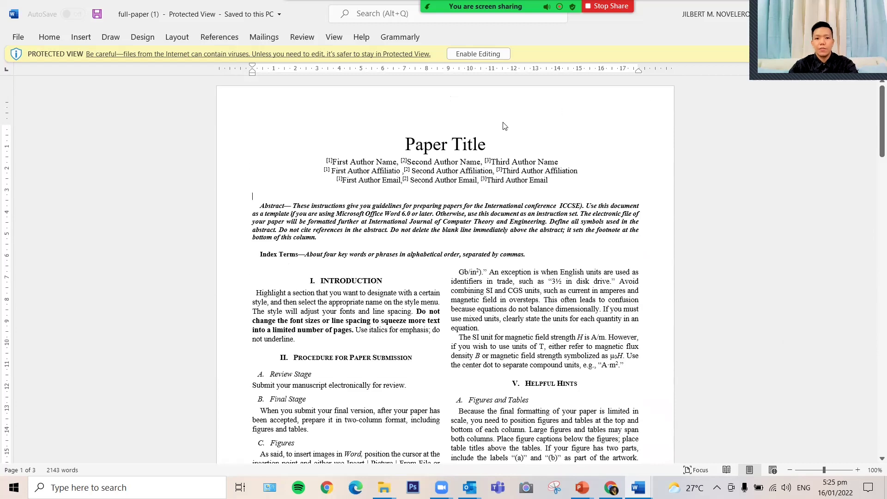
key("alt+Tab")
Step: Return to the ICSET Paper Submission page, then view the slideshow before going back to Word
left_click(514, 174)
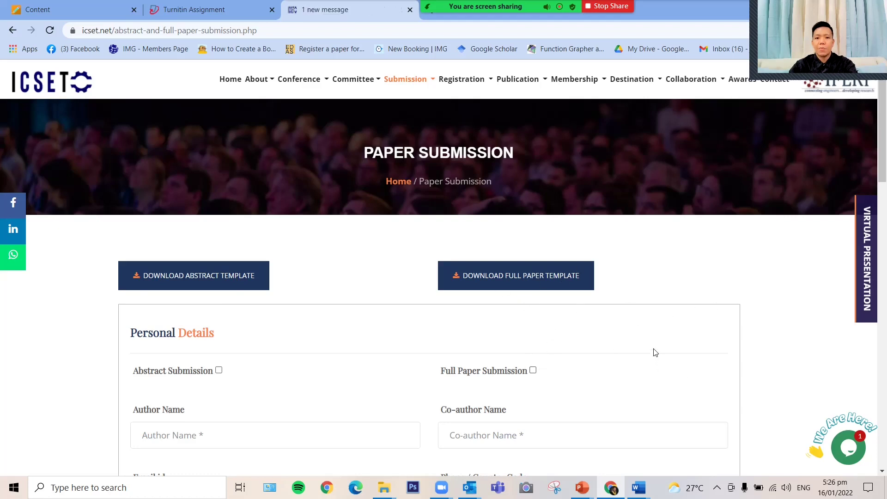
key("alt+Tab")
key("alt+Tab")
key("alt+Tab")
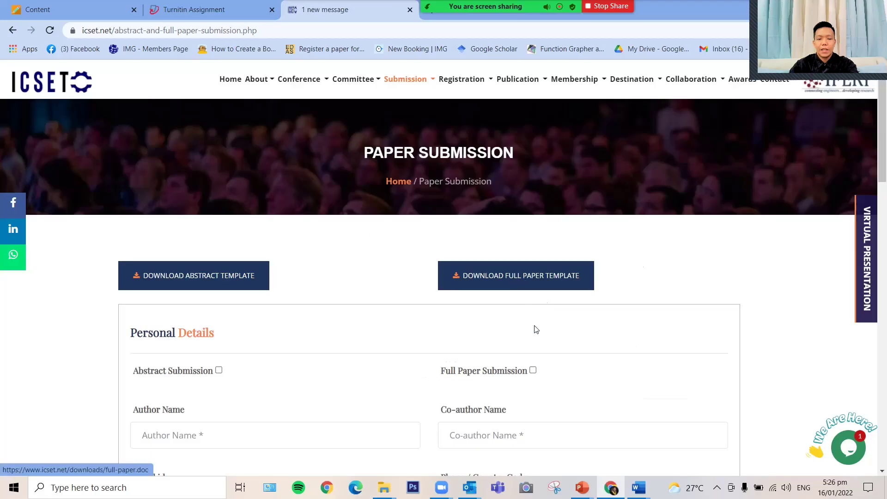
mouse_move(638, 487)
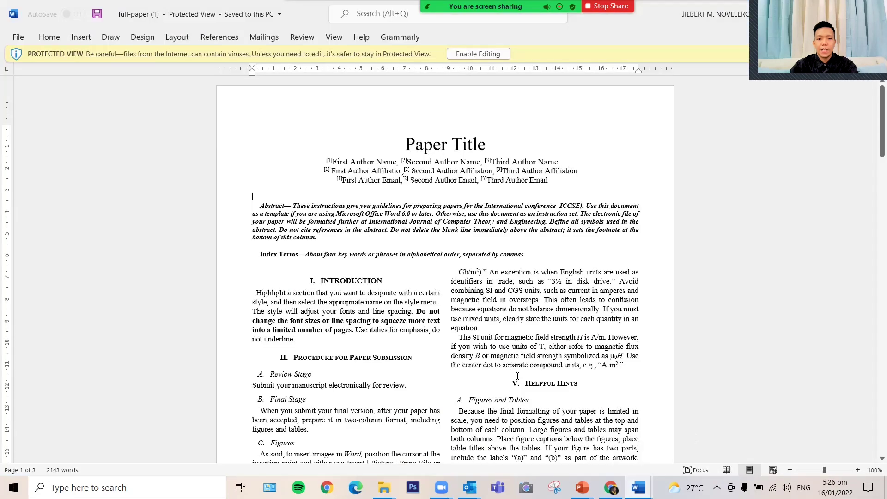
Step: Show the pili fruit paper at page 1 in Word, then return to the ICSET submission page
left_click(699, 443)
mouse_move(638, 487)
left_click(580, 401)
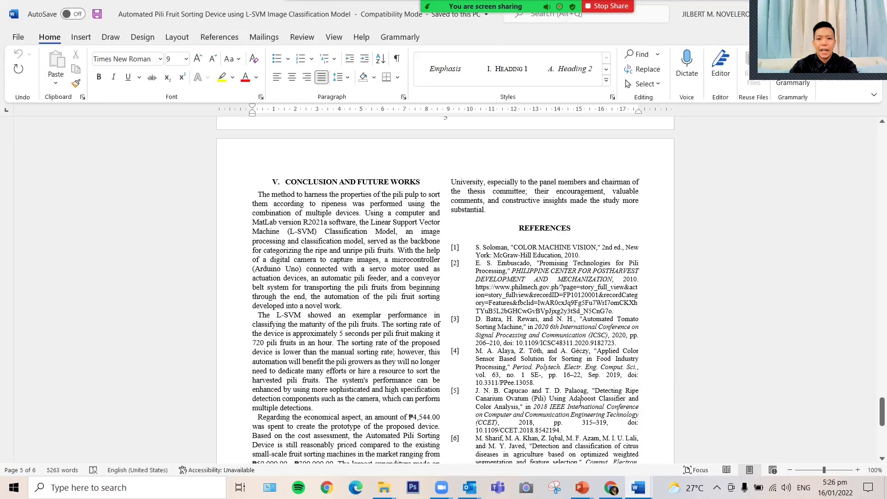
left_click_drag(881, 408, 873, 140)
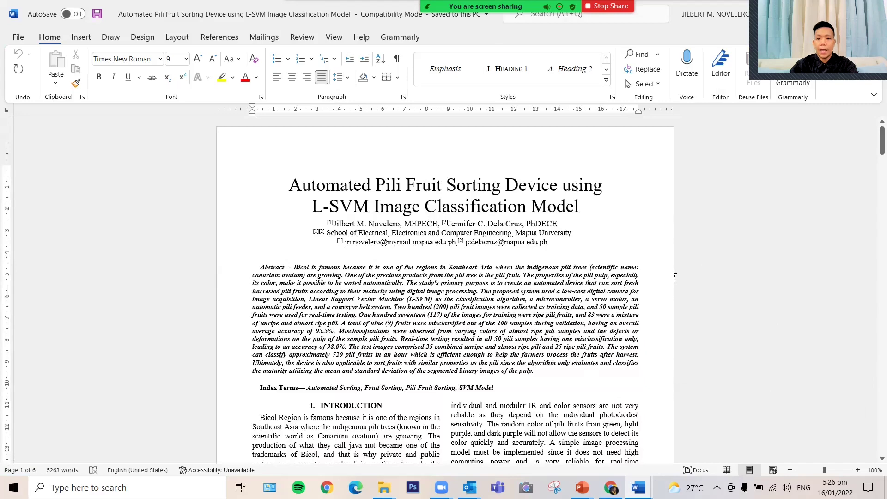
key("alt+Tab")
key("Tab")
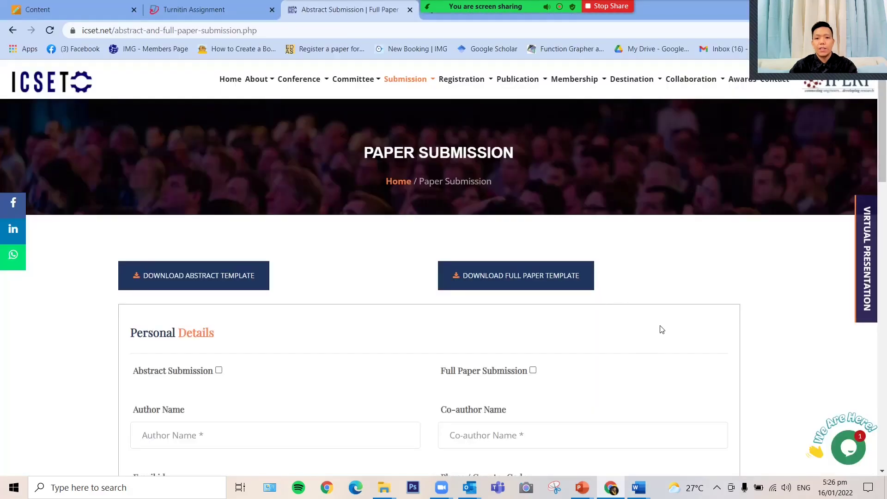
Step: Tick the Full Paper Submission checkbox on the ICSET submission form
scroll(665, 319, "down", 4)
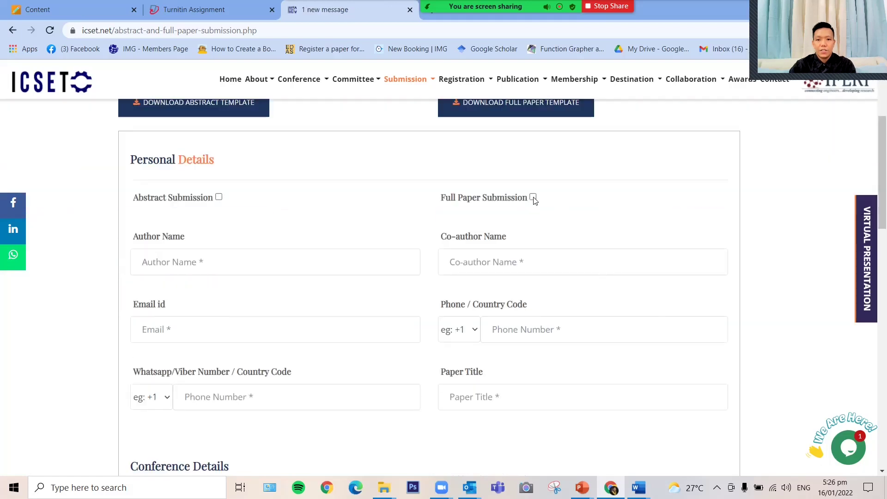
left_click(532, 197)
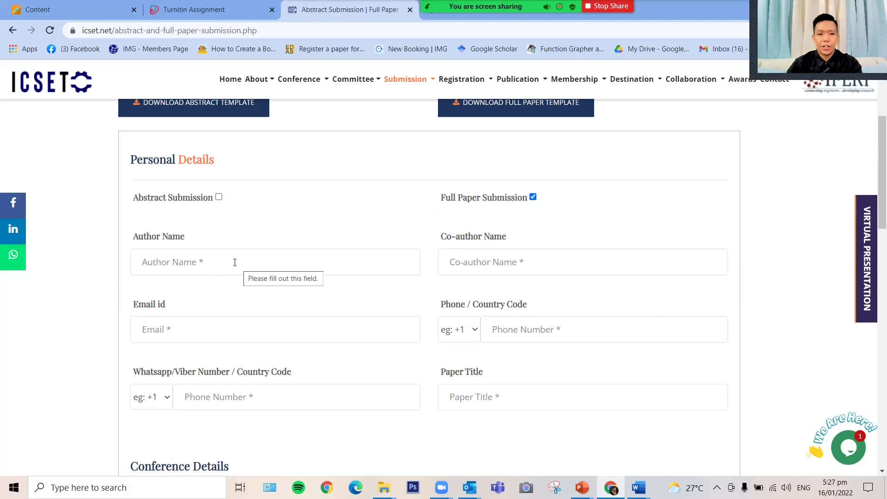
scroll(236, 258, "down", 5)
scroll(239, 253, "up", 3)
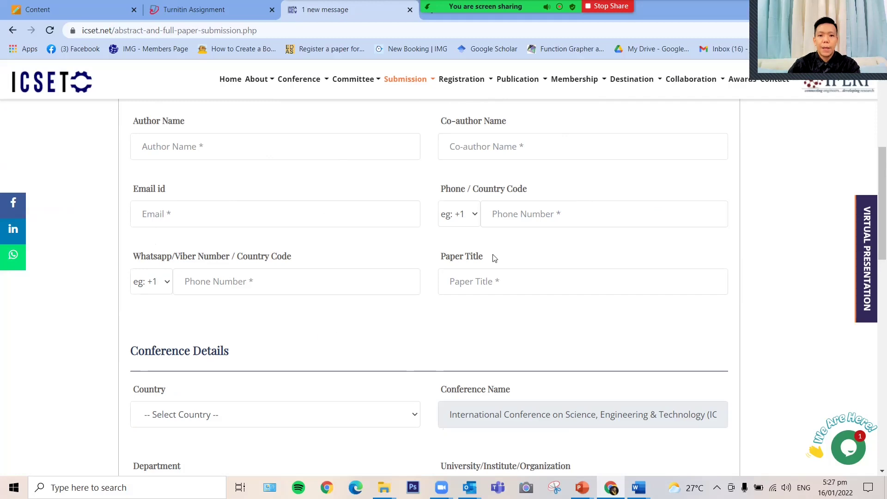
scroll(489, 277, "down", 3)
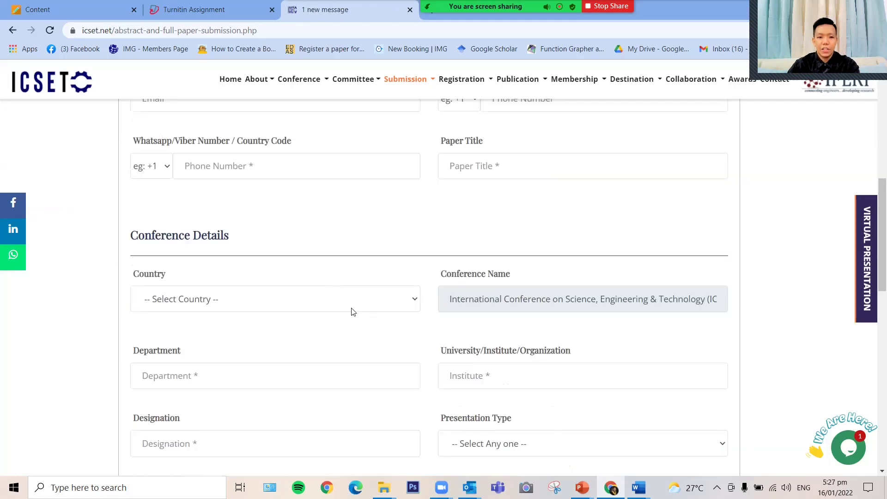
Step: Scroll down to the Submit button and return to the PowerPoint slideshow
scroll(353, 312, "down", 4)
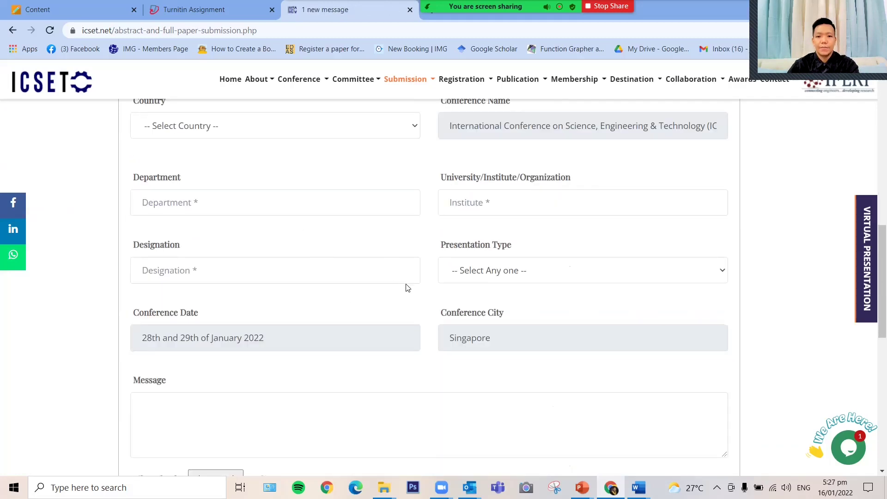
scroll(407, 288, "down", 4)
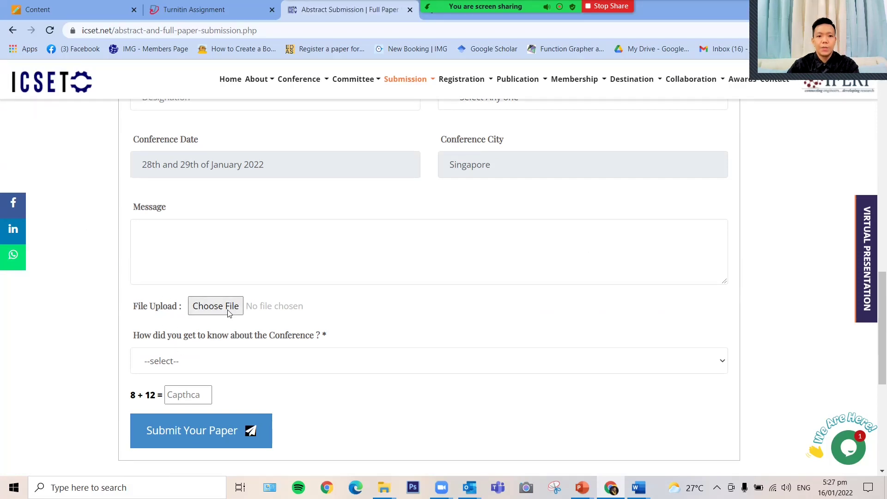
key("alt+Tab")
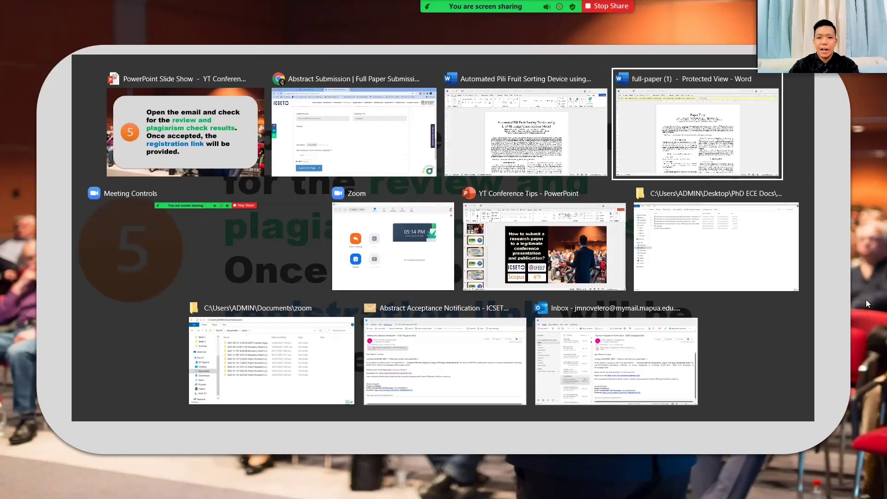
key("alt+Tab")
key("alt+Tab")
key("alt+Tab")
key("alt+Tab")
key("alt+Tab")
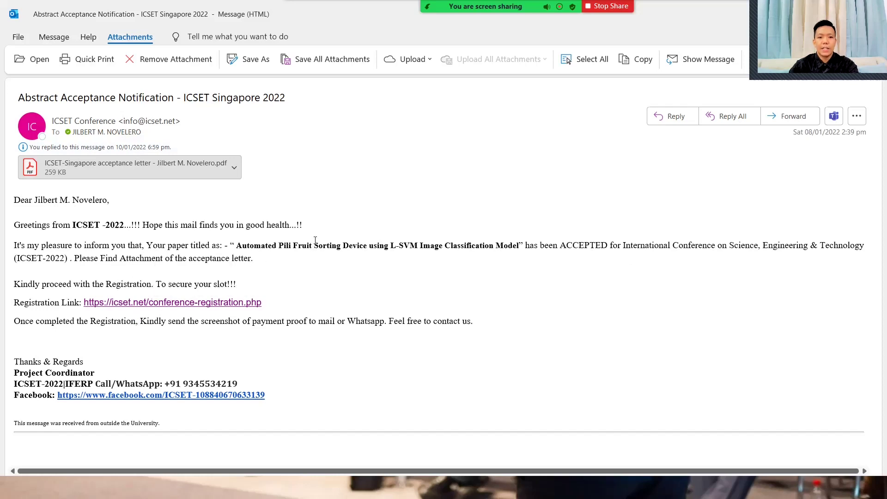
Step: Switch to the ICSET Singapore 2022 acceptance email and select the acceptance letter PDF
left_click(180, 167)
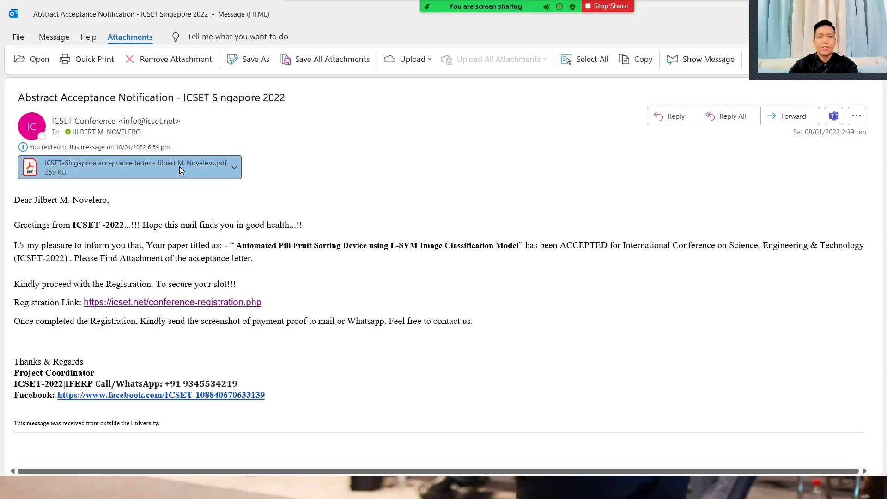
Step: Open the acceptance letter PDF, hide the tool panes and zoom to 125%
double_click(180, 167)
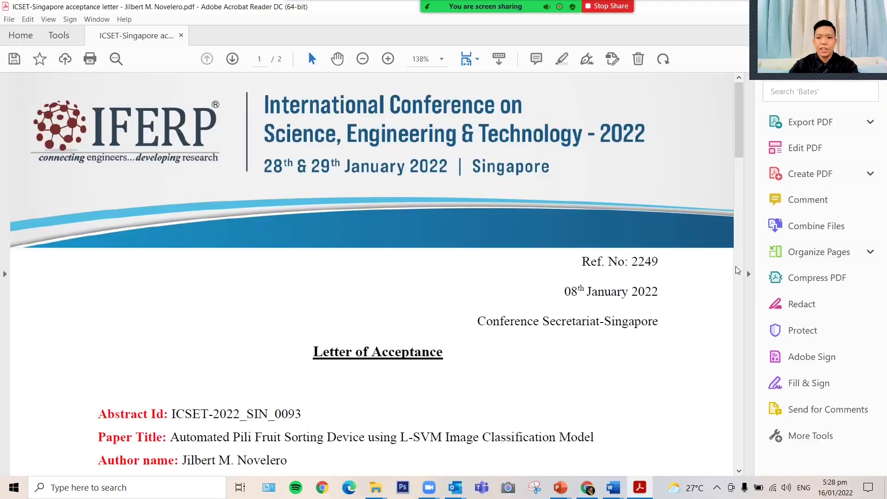
left_click(748, 274)
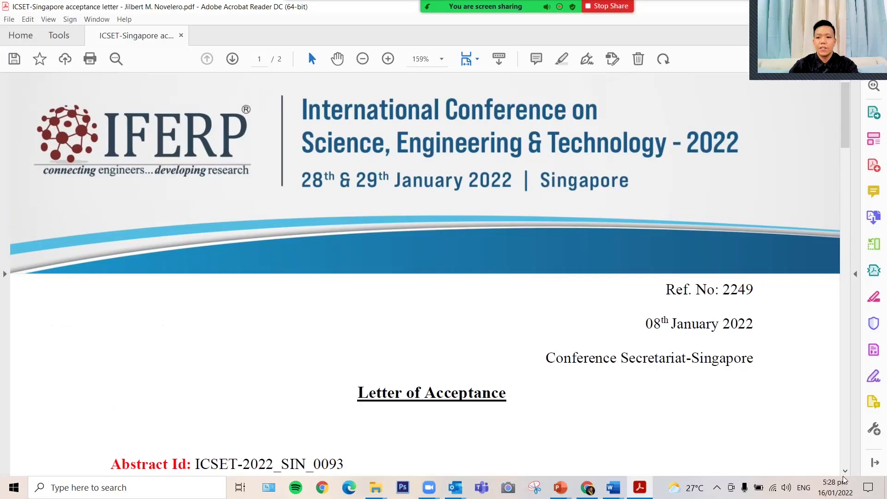
left_click(874, 463)
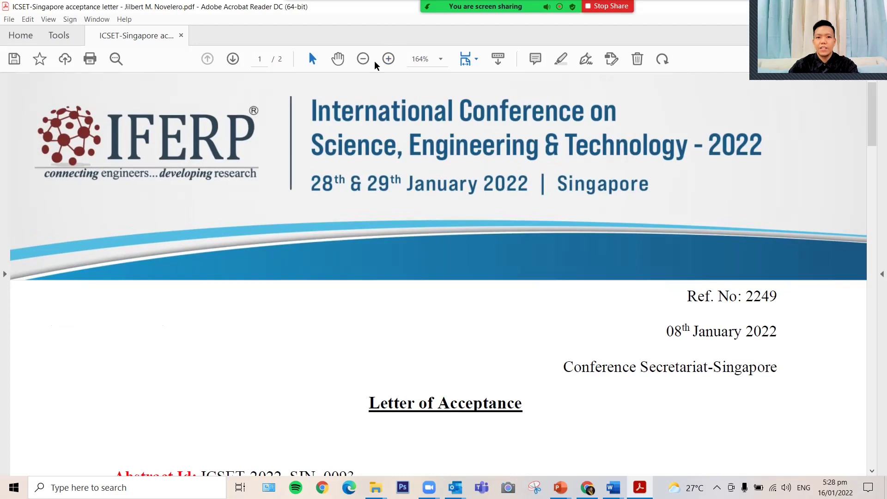
left_click(363, 58)
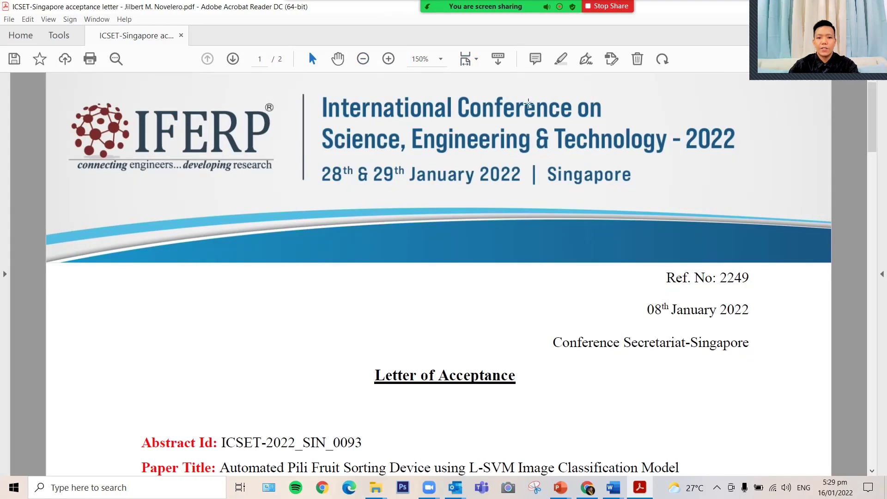
left_click(363, 59)
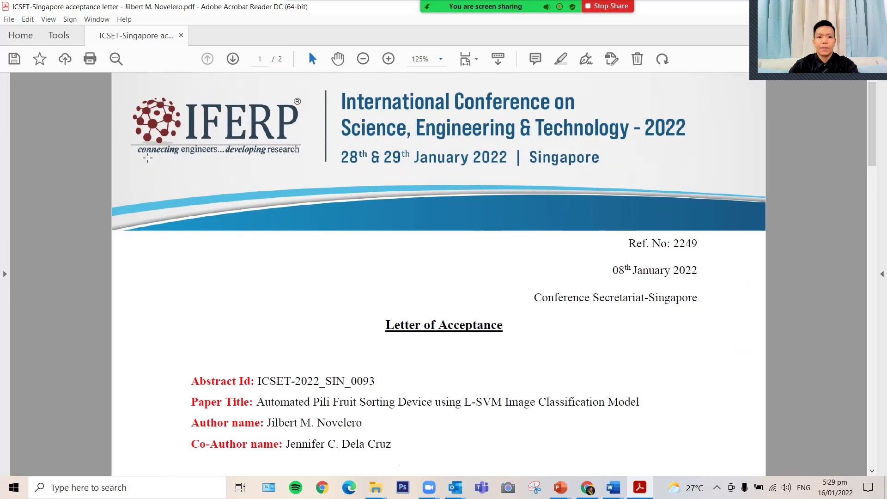
Step: Read down the letter and highlight the double-blind peer review wording
scroll(323, 189, "down", 3)
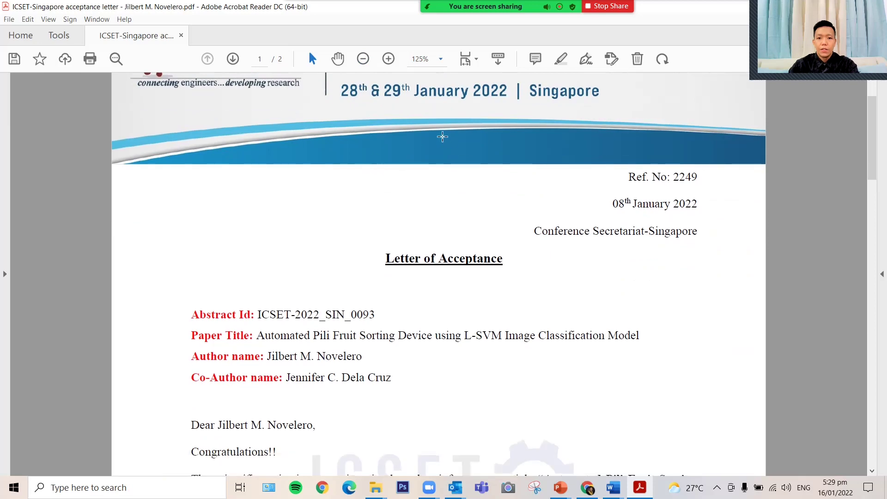
scroll(378, 221, "down", 6)
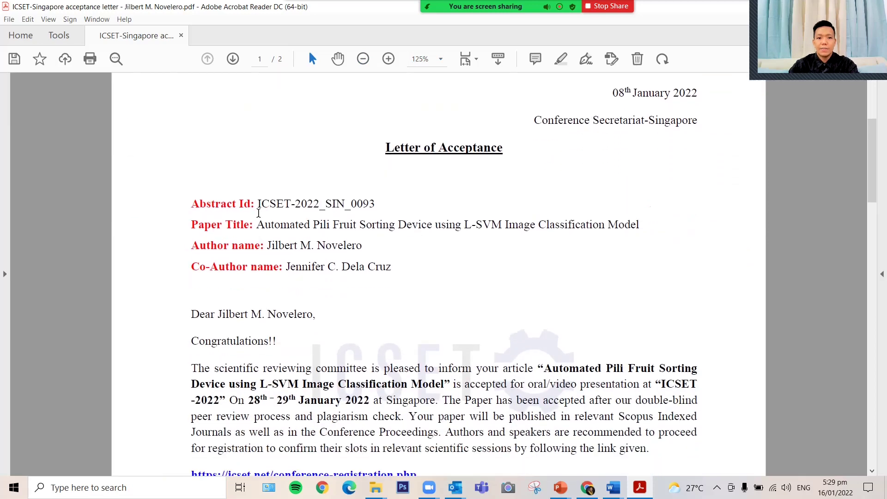
scroll(300, 182, "down", 1)
scroll(344, 198, "down", 5)
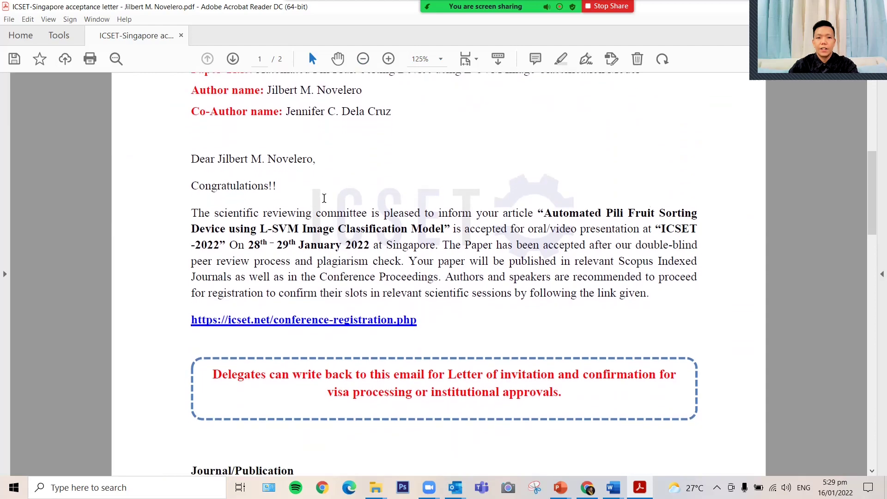
scroll(326, 195, "down", 2)
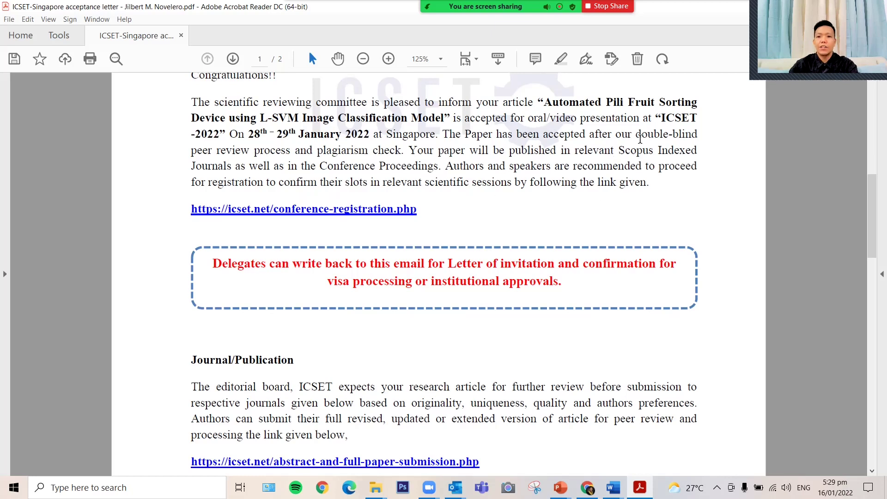
left_click_drag(636, 134, 290, 154)
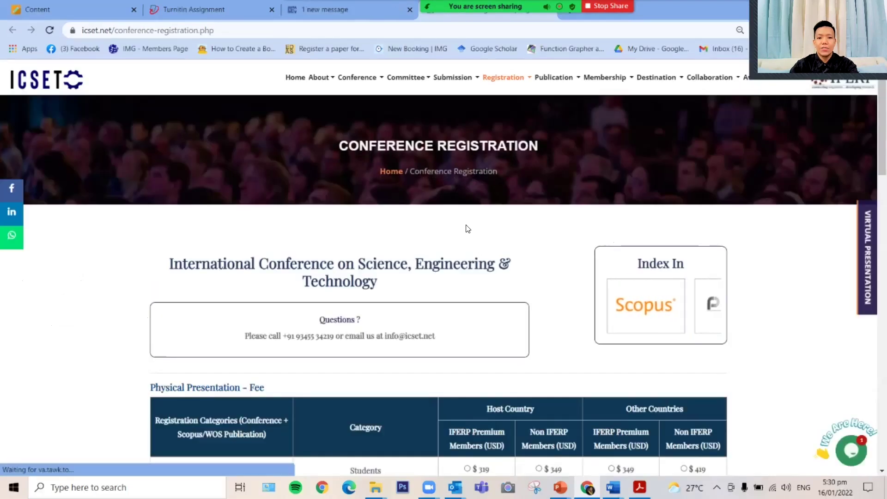
scroll(491, 238, "down", 2)
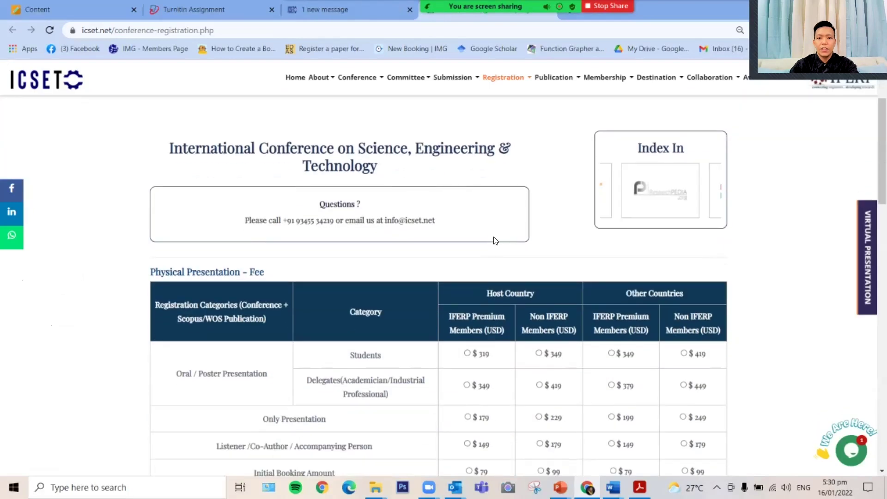
scroll(494, 234, "down", 1)
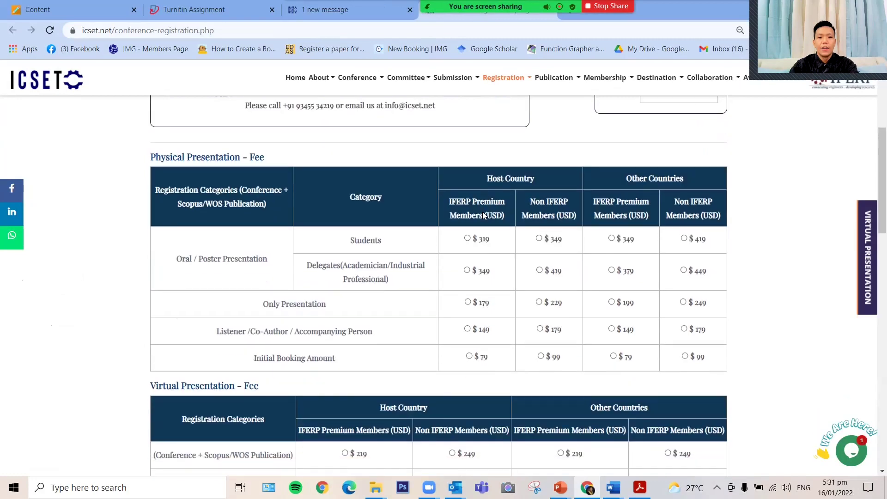
scroll(483, 216, "down", 1)
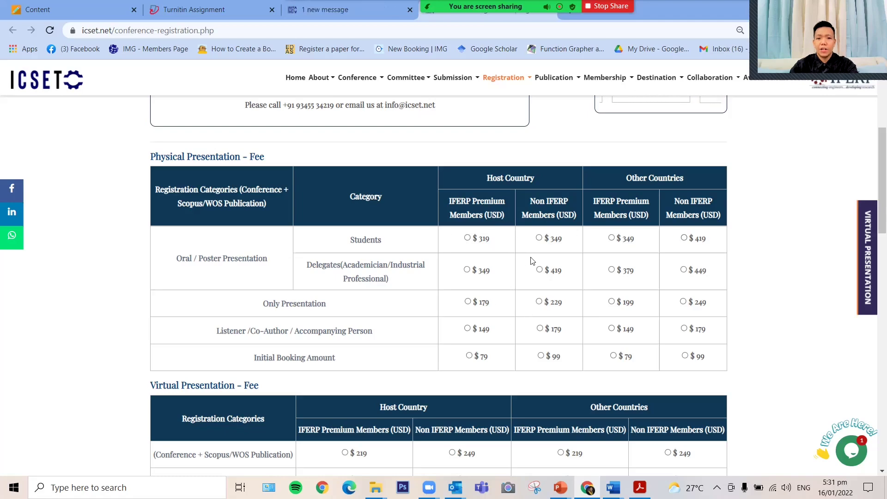
scroll(452, 270, "down", 3)
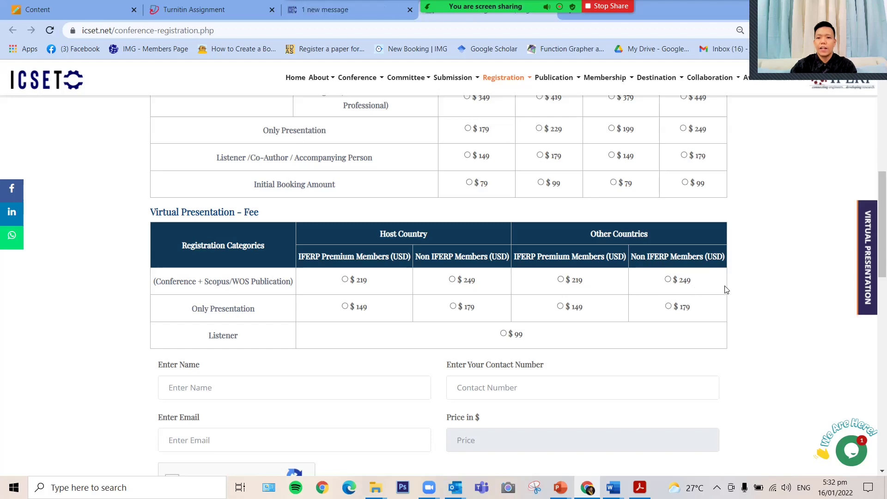
Step: Choose the $249 Other Countries Non IFERP virtual registration rate
scroll(770, 276, "down", 3)
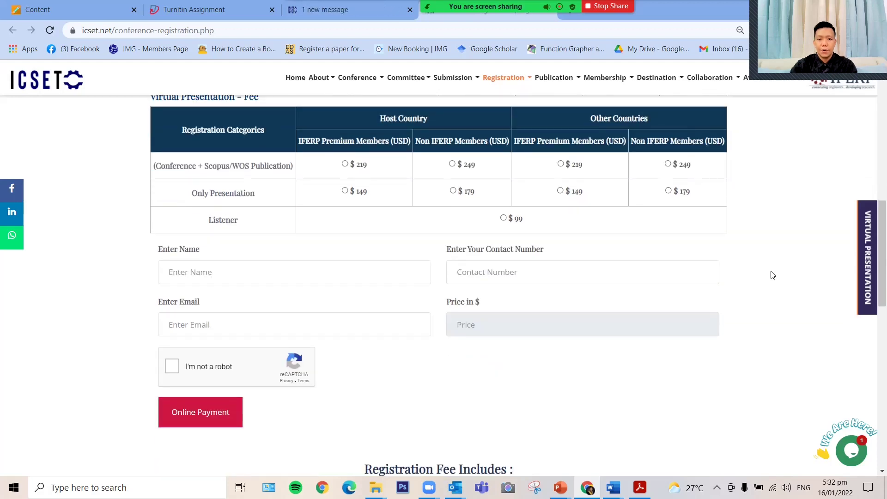
left_click(668, 164)
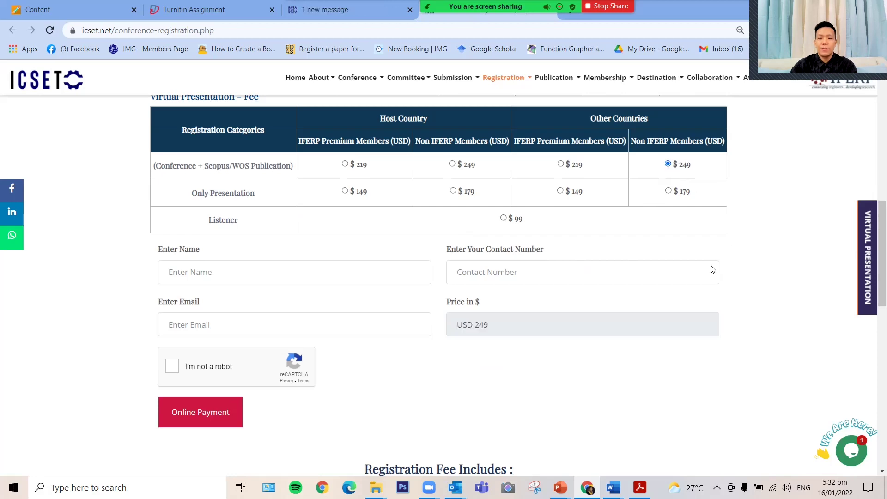
scroll(709, 270, "down", 1)
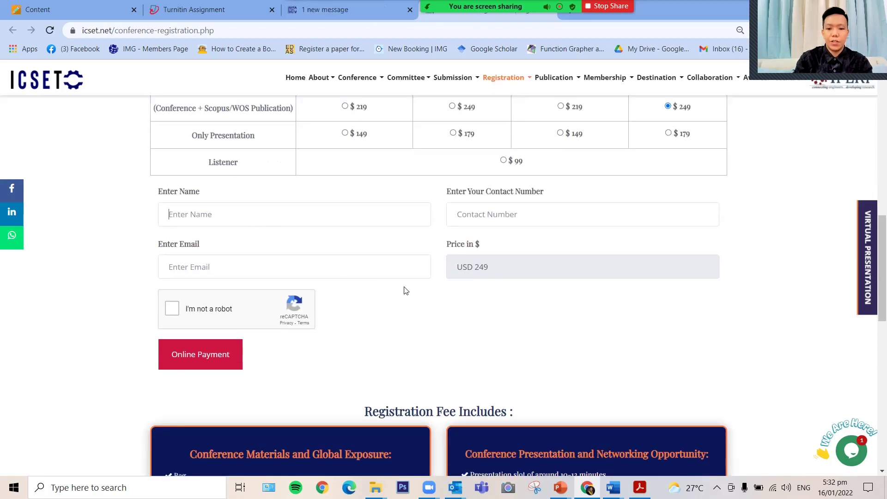
Step: Enter the registrant's full name, correcting the misspelled surname and clearing a stray e-mail entry
key("Tab")
left_click(302, 208)
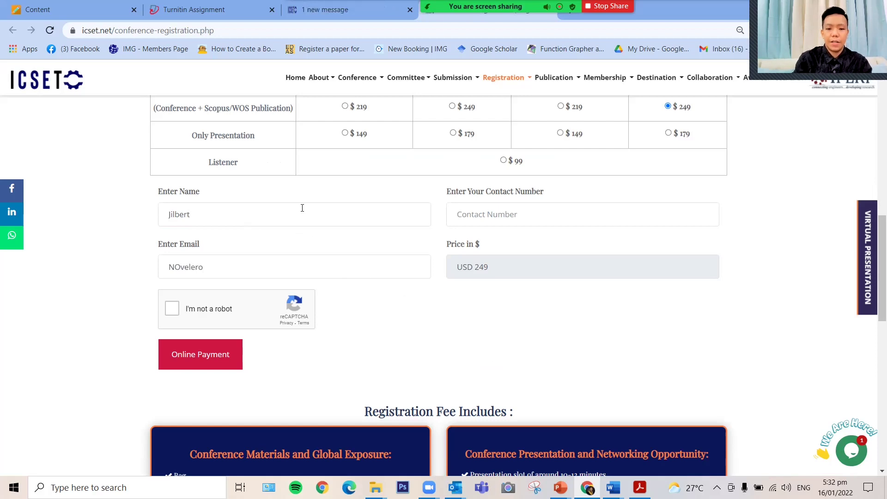
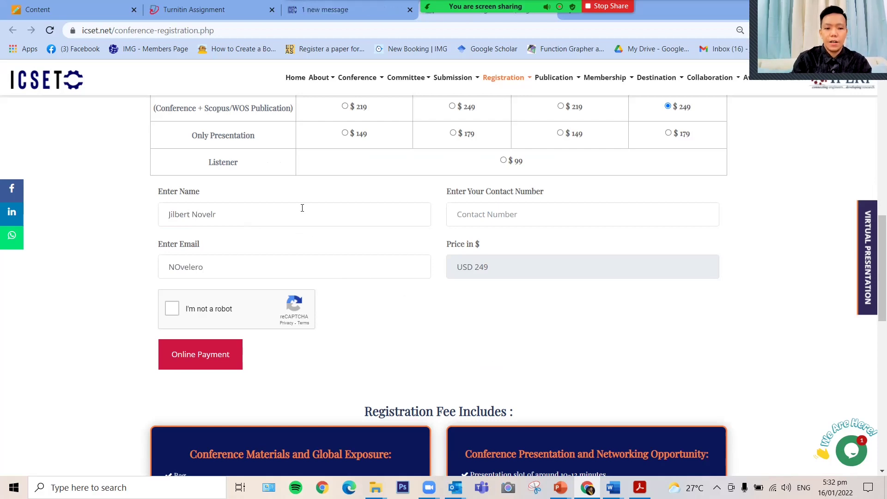
key("Left")
key("Left")
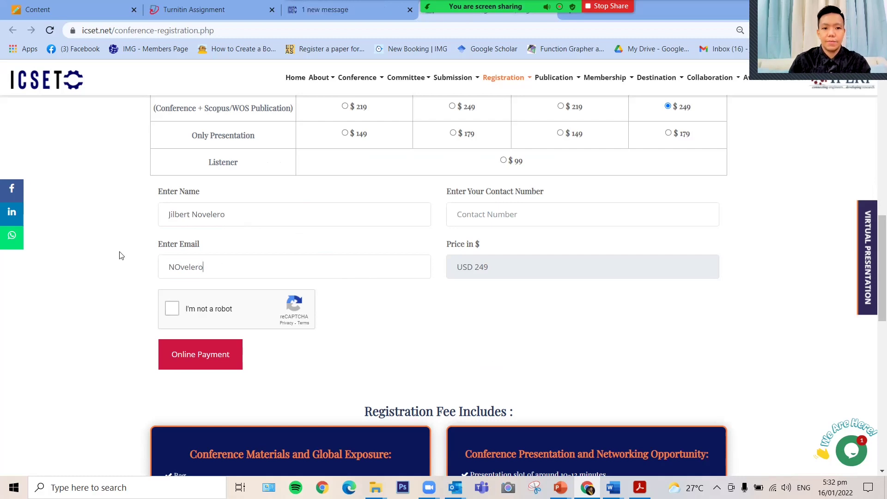
key("ctrl+a")
key("BackSpace")
Step: Fill in the registrant's contact number and e-mail, then tick I'm not a robot
left_click(495, 215)
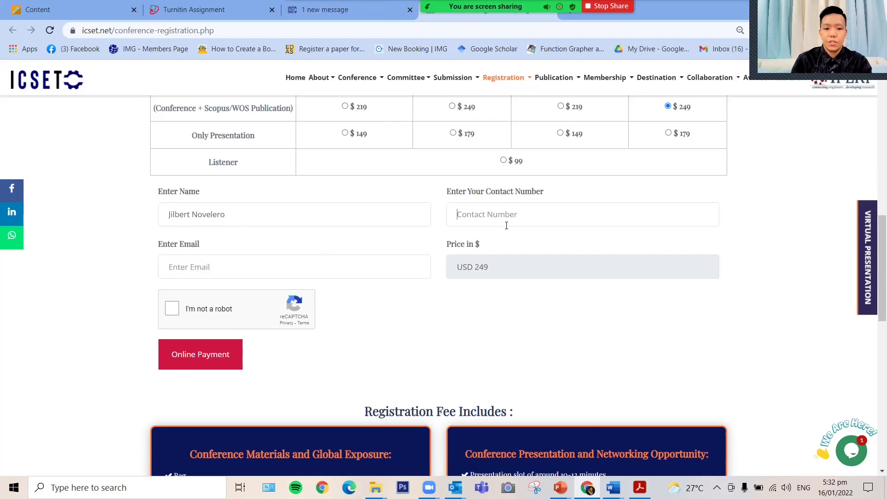
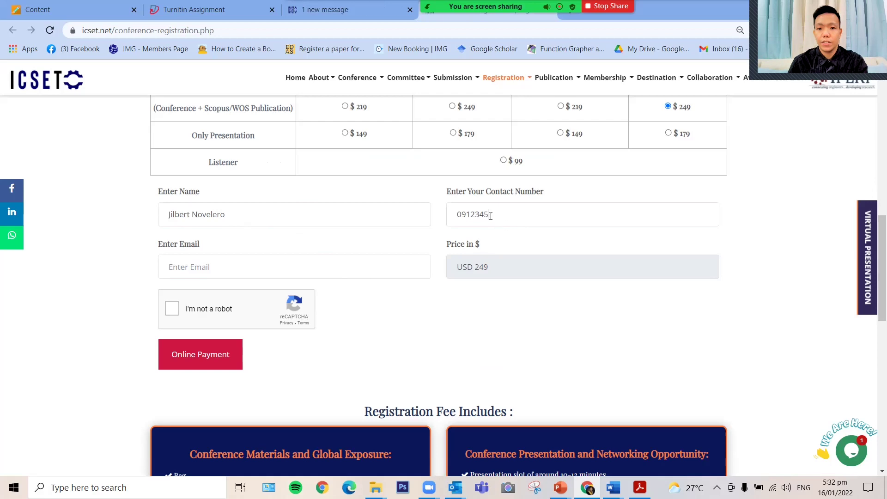
key("BackSpace")
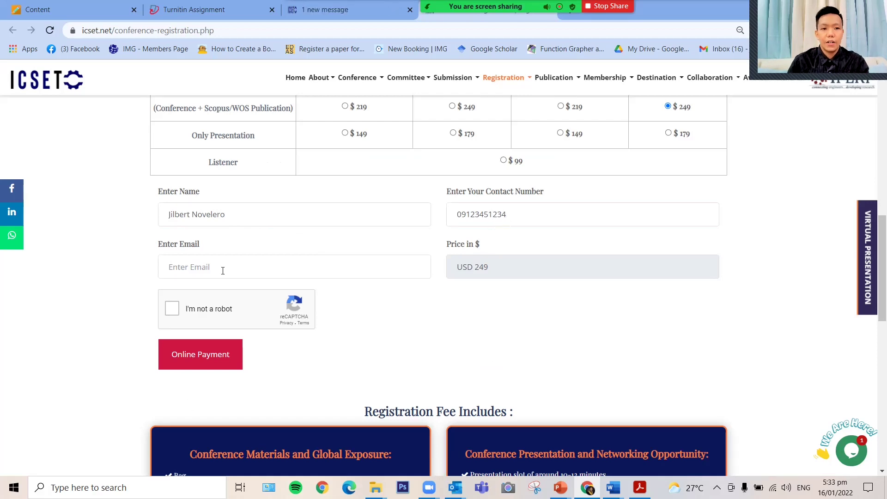
left_click(245, 264)
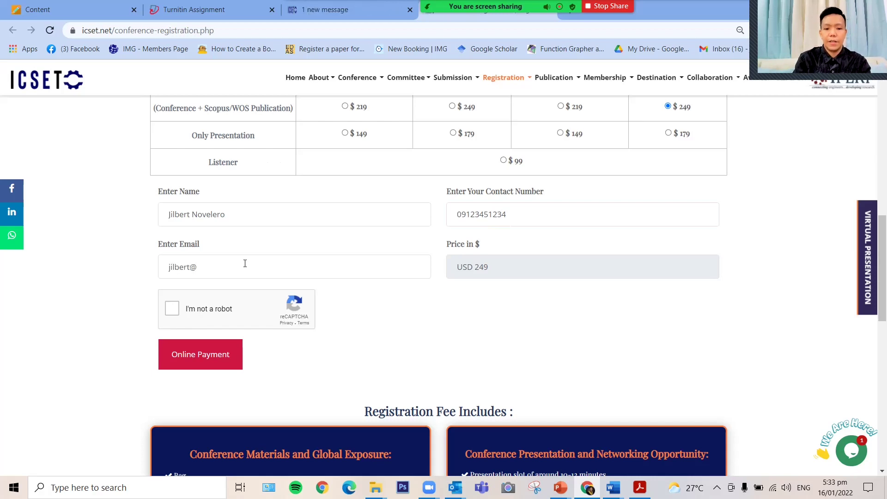
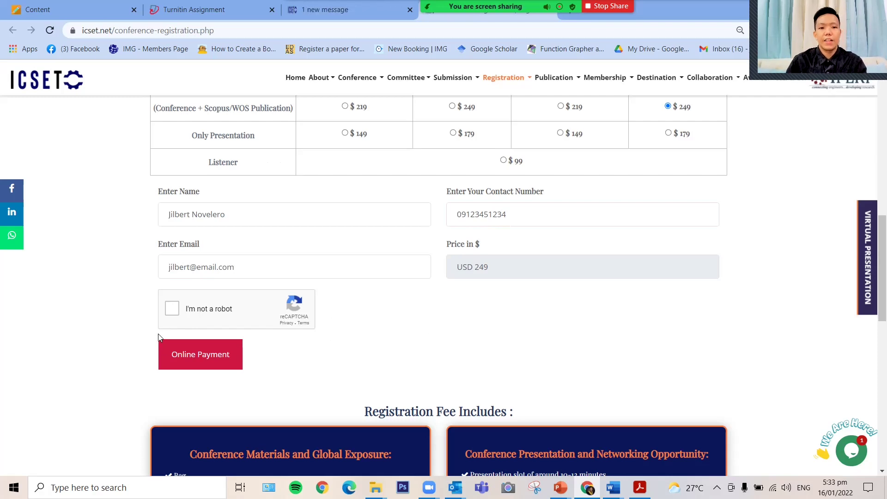
left_click(171, 310)
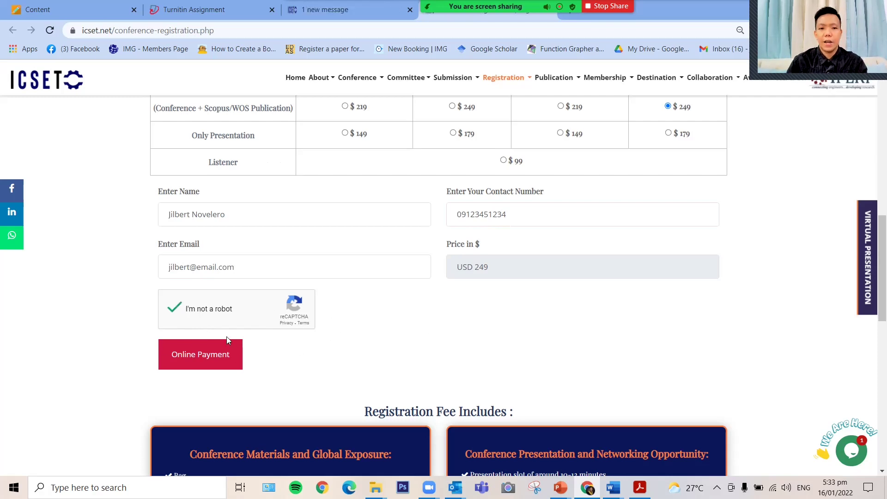
Step: Submit the registration for Online Payment and dismiss the verification notice to reach the Technoarete gateway
left_click(205, 359)
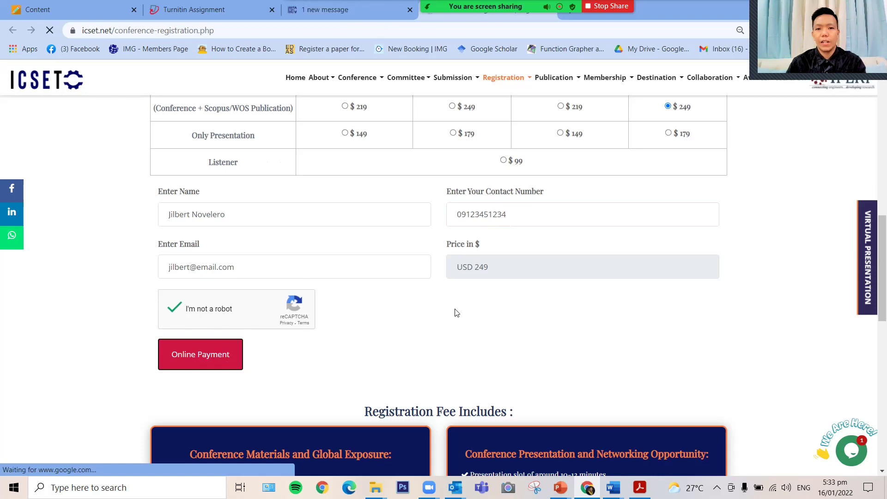
key("alt+Tab")
key("Tab")
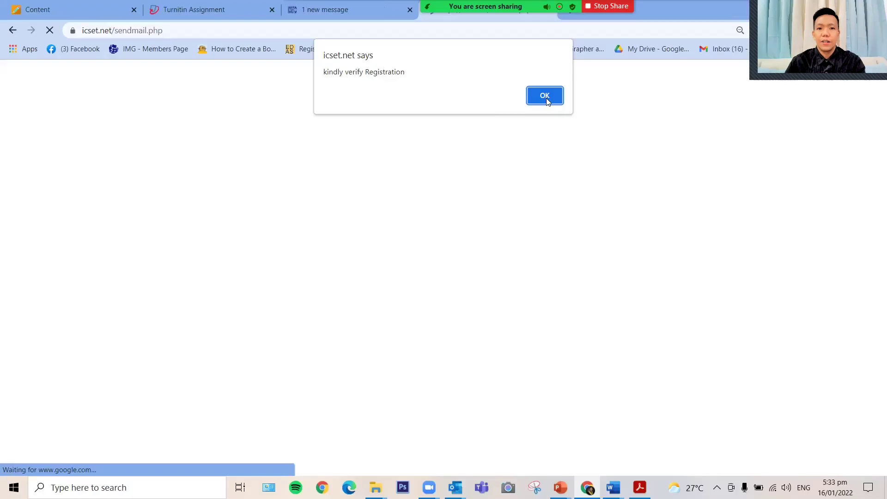
left_click(545, 98)
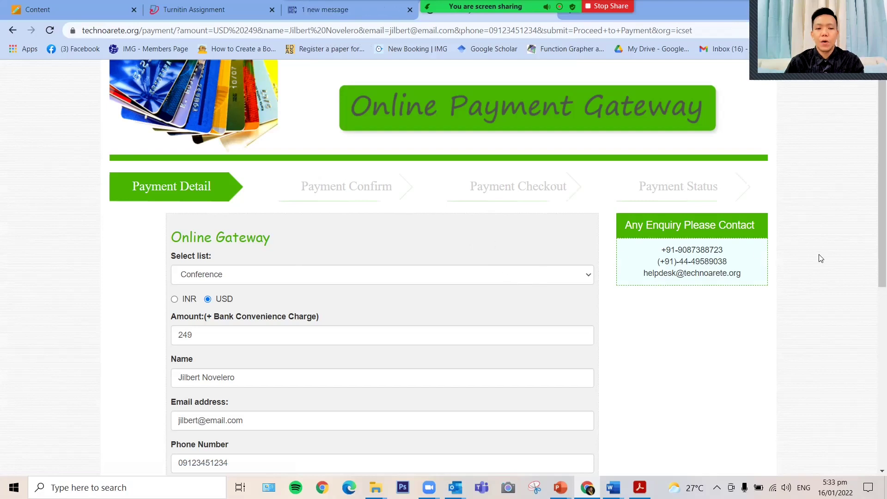
Step: Set the billing country to Philippines
scroll(820, 258, "down", 5)
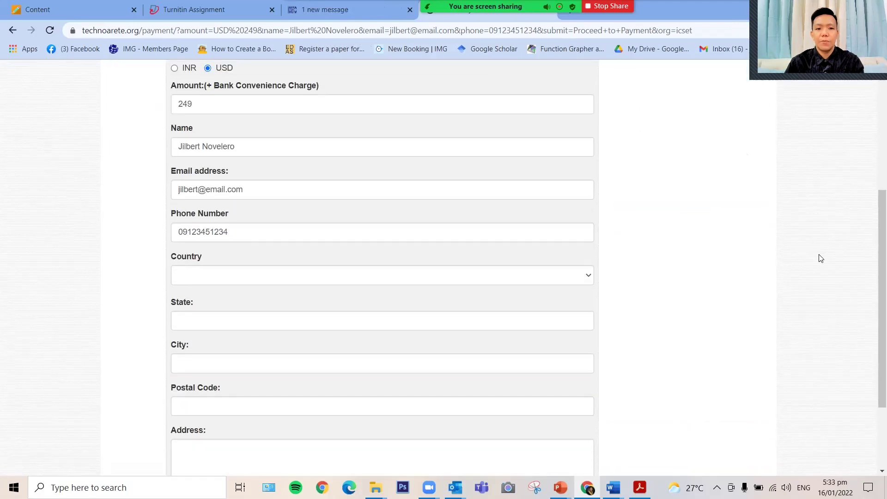
scroll(820, 258, "down", 2)
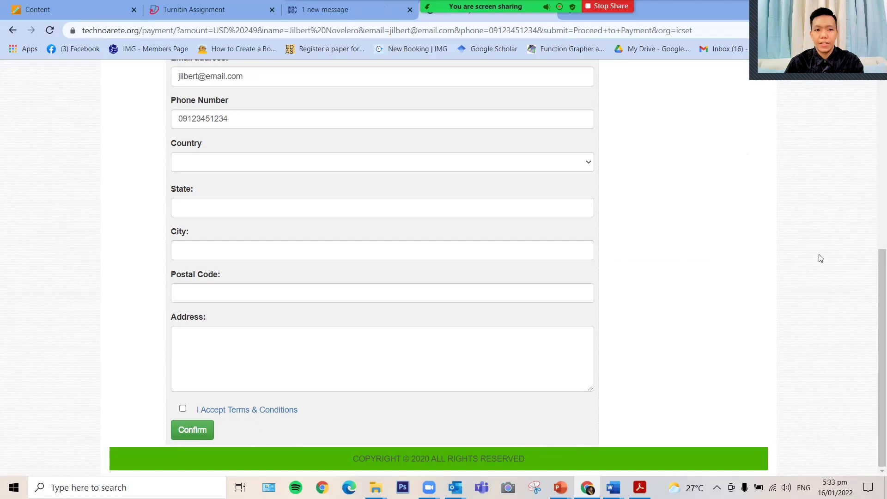
left_click(231, 166)
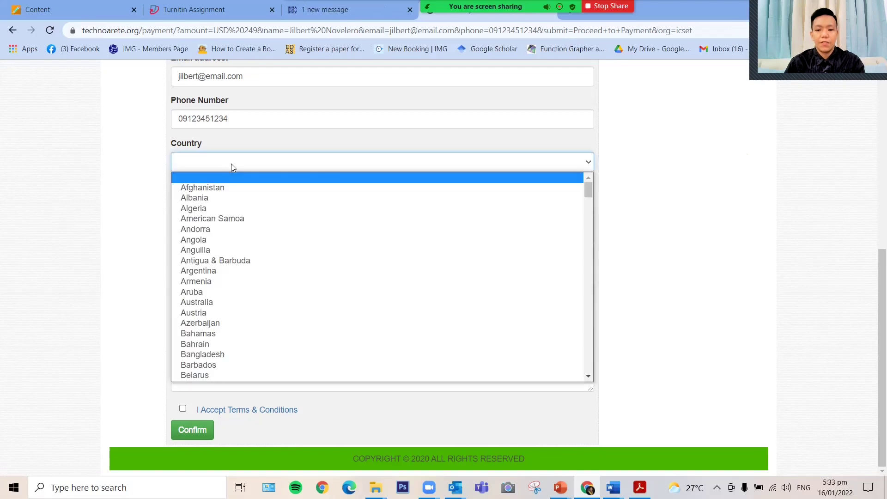
key("p")
scroll(275, 256, "down", 10)
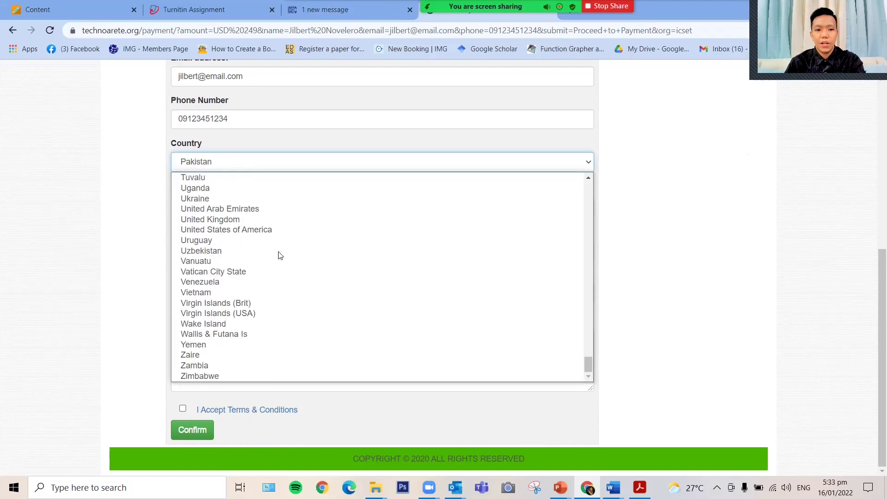
scroll(280, 254, "up", 10)
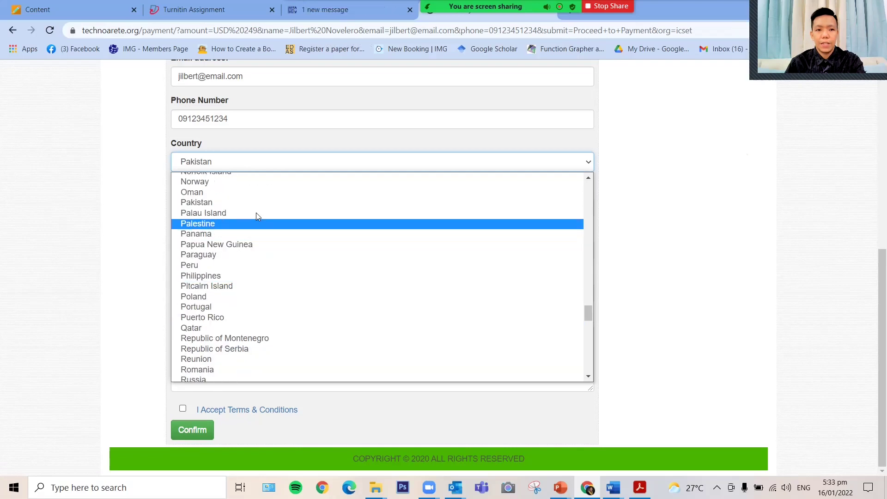
left_click(253, 275)
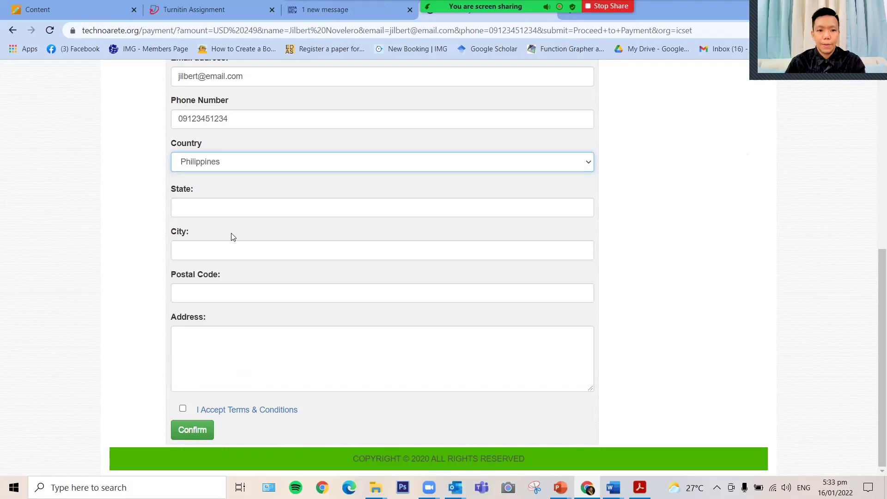
Step: Fill in the billing state, city, postal code and street address
left_click(246, 211)
type("M")
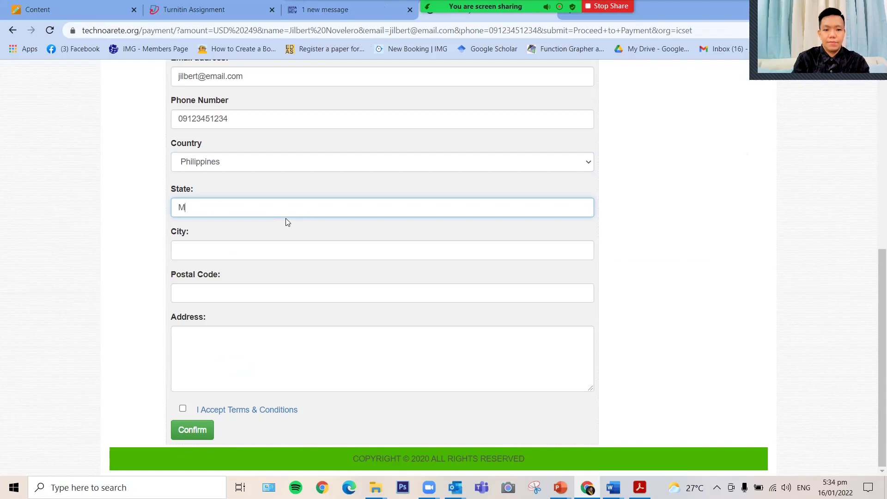
type("etr")
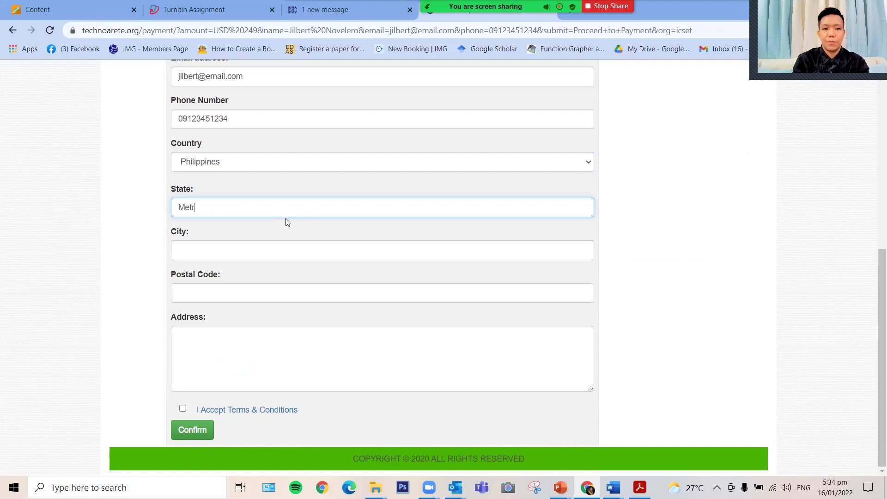
type("o Manila")
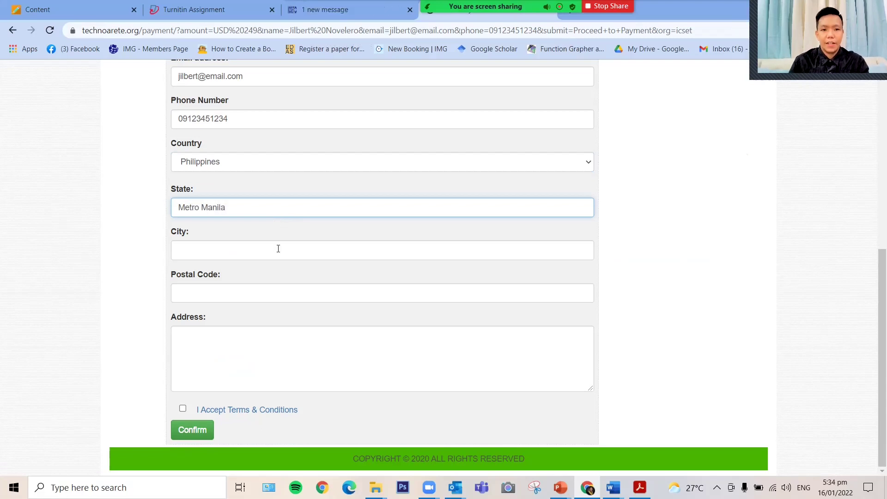
left_click(280, 249)
type("Pasig City")
left_click(258, 291)
type("1607")
left_click(264, 342)
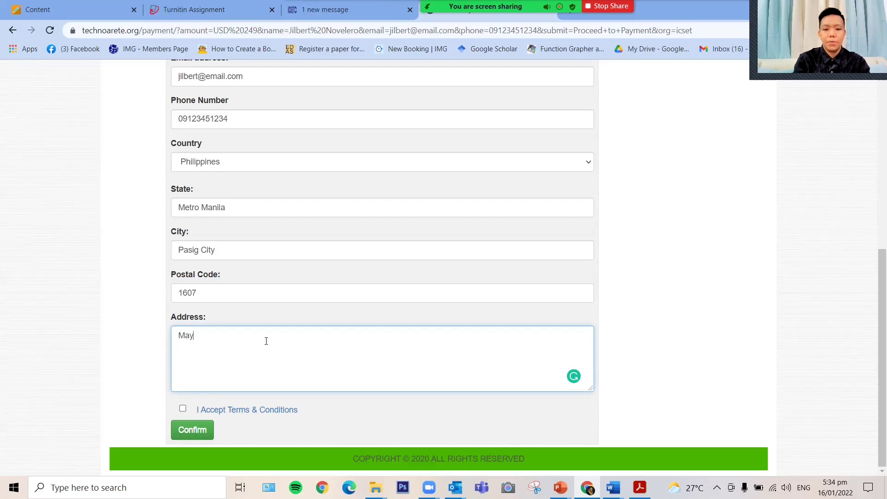
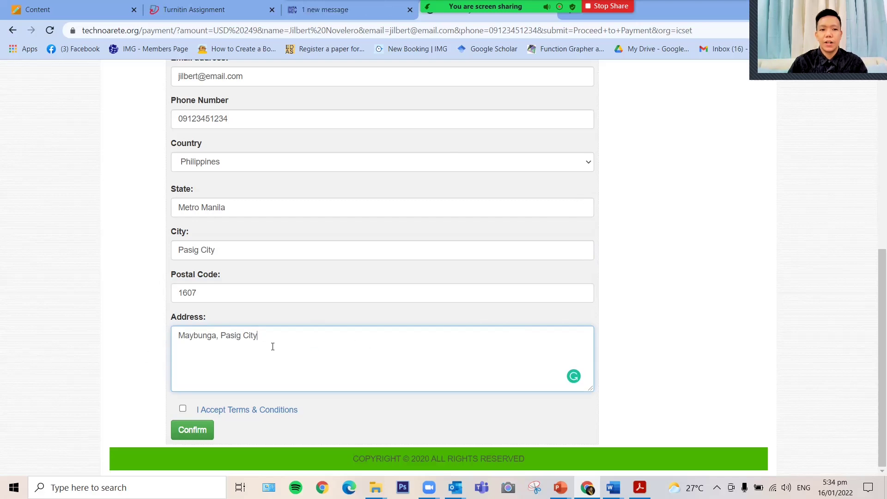
Step: Accept the Terms & Conditions and confirm the payment details
left_click(730, 313)
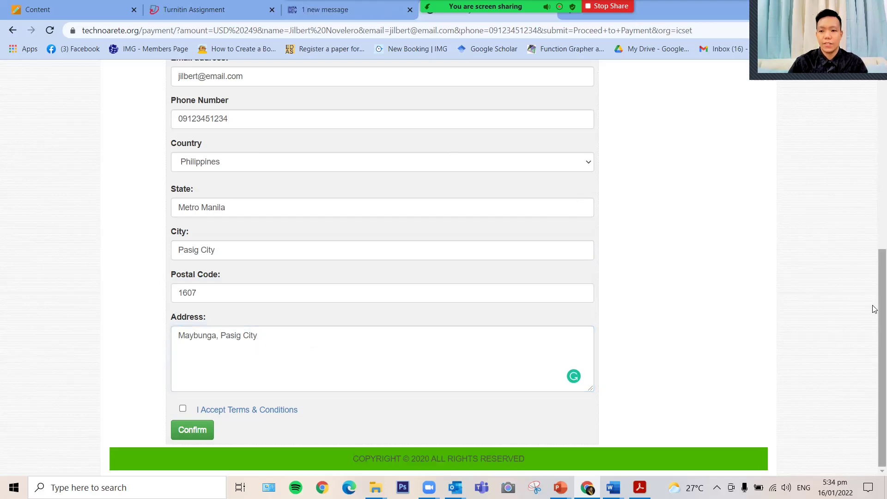
left_click(183, 409)
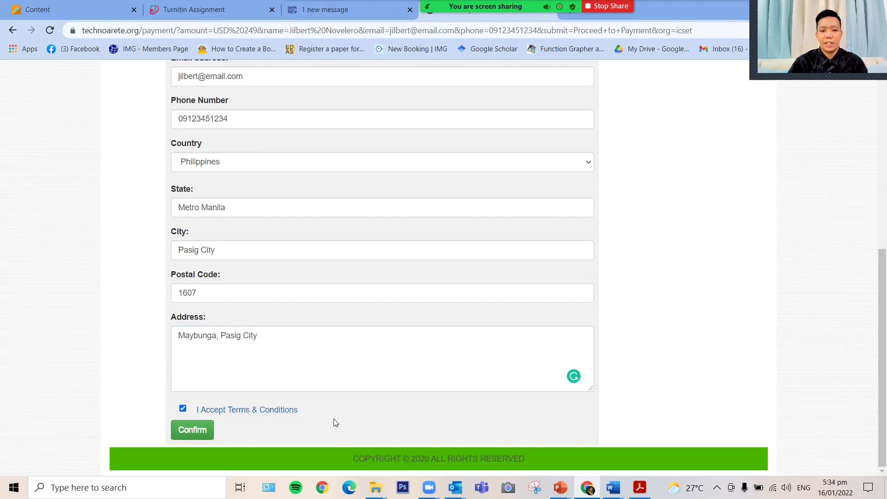
left_click(194, 430)
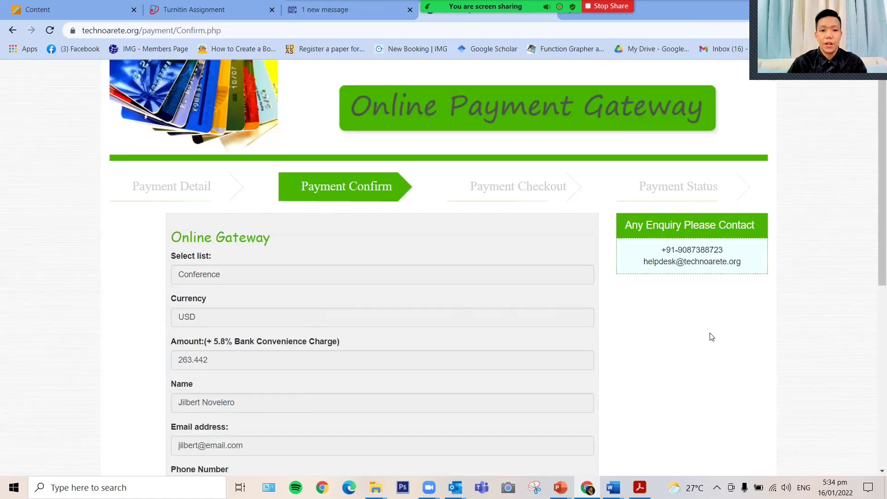
scroll(712, 330, "down", 1)
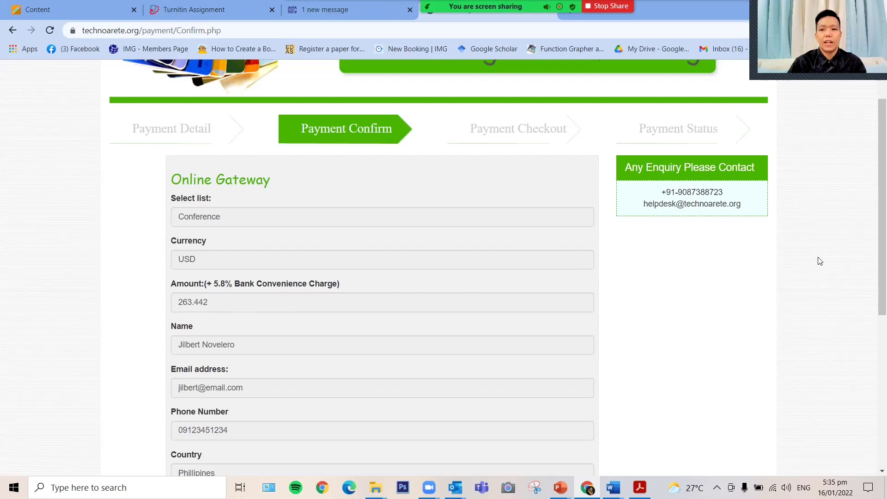
scroll(822, 261, "down", 3)
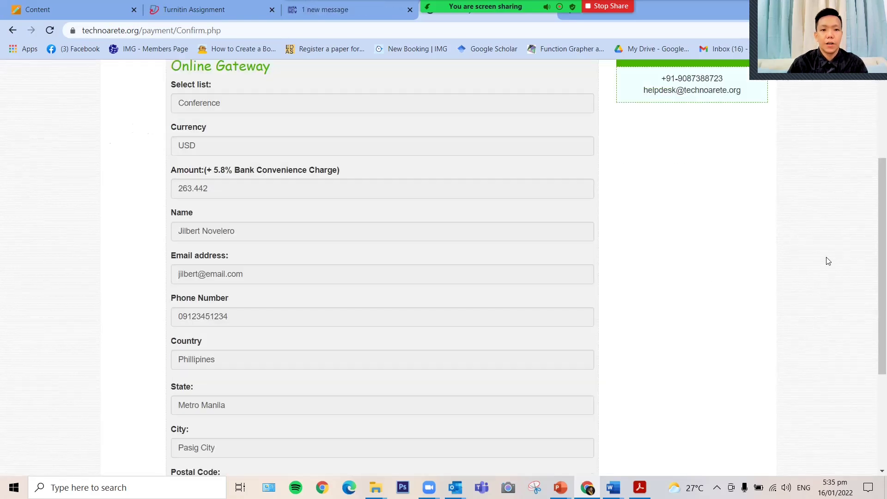
scroll(828, 261, "down", 5)
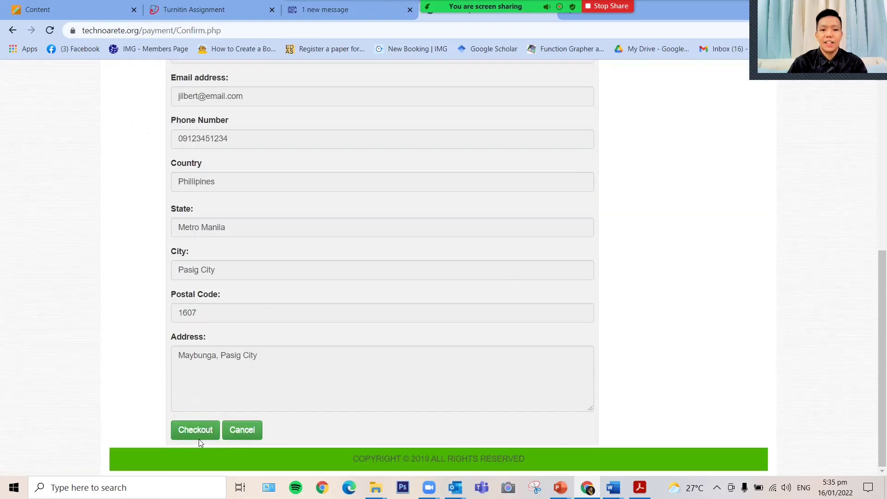
Step: Proceed to the CCAvenue checkout and review the credit card section without entering a card number
left_click(202, 437)
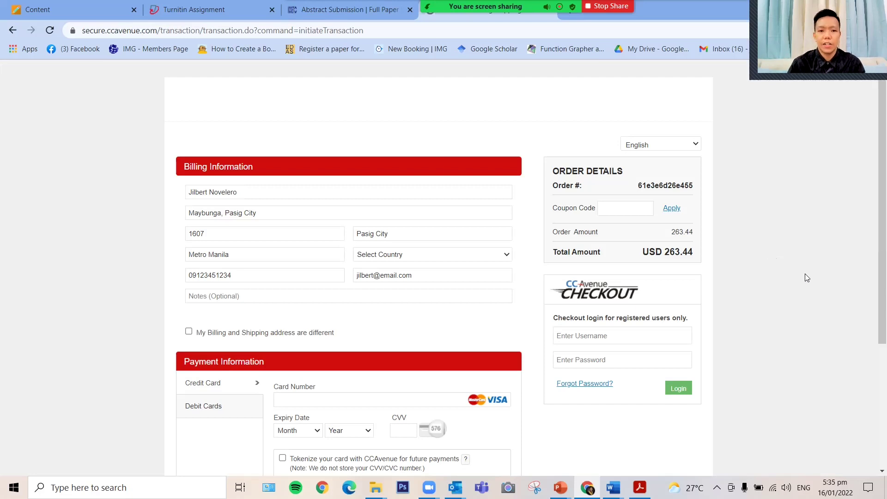
scroll(805, 274, "down", 4)
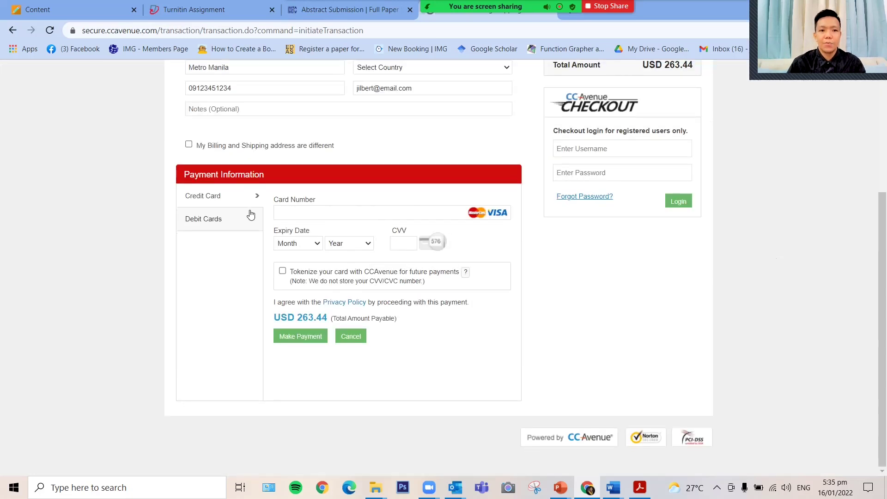
left_click(277, 213)
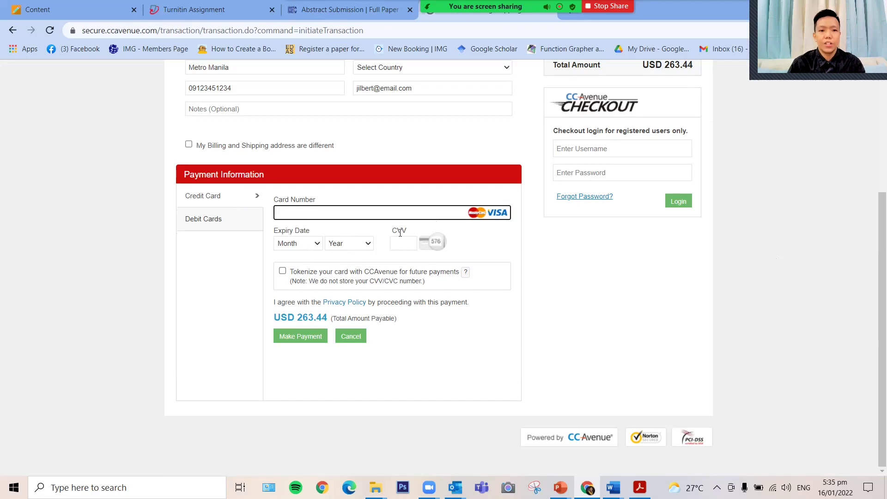
left_click(663, 269)
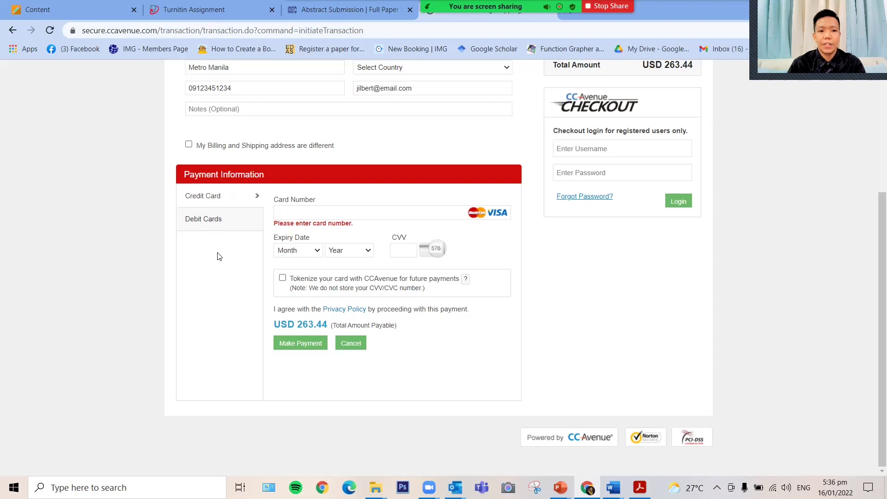
left_click(206, 197)
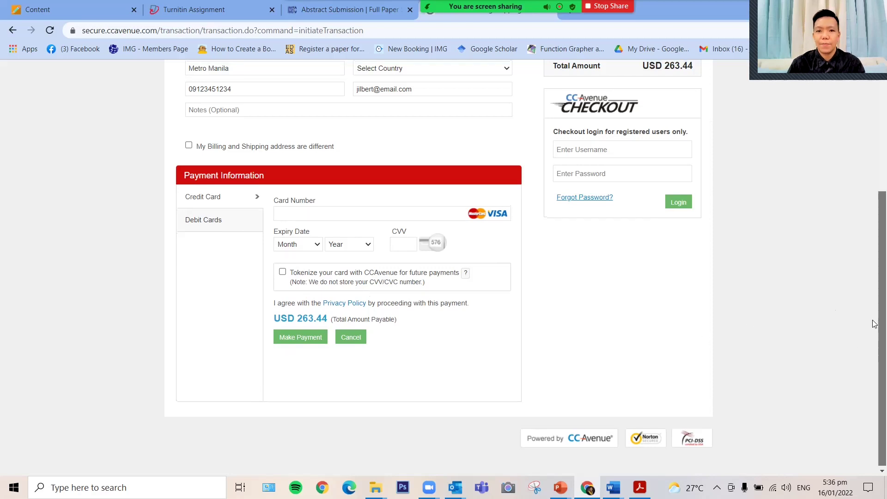
left_click_drag(873, 317, 874, 207)
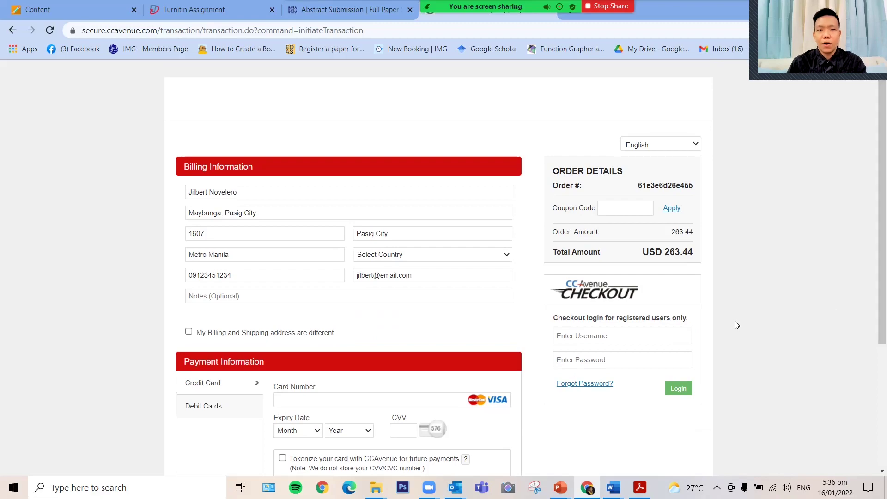